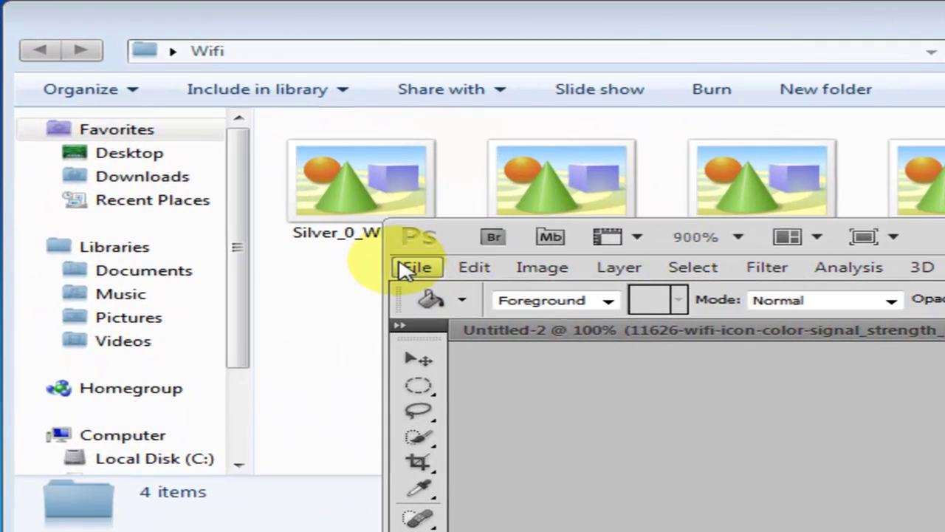
Make a blank 20 × 14 pixel document at 1000 pixels/inch with a white background
click(405, 269)
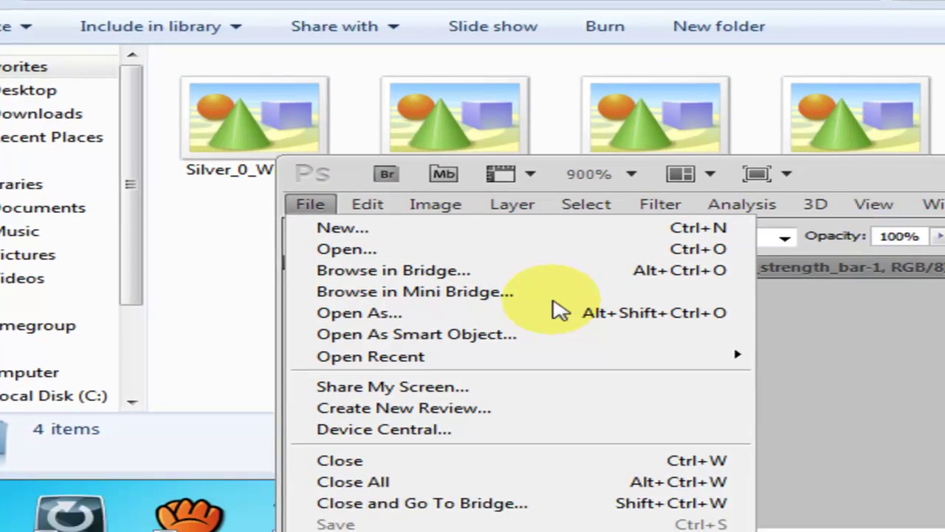
key(ctrl+n)
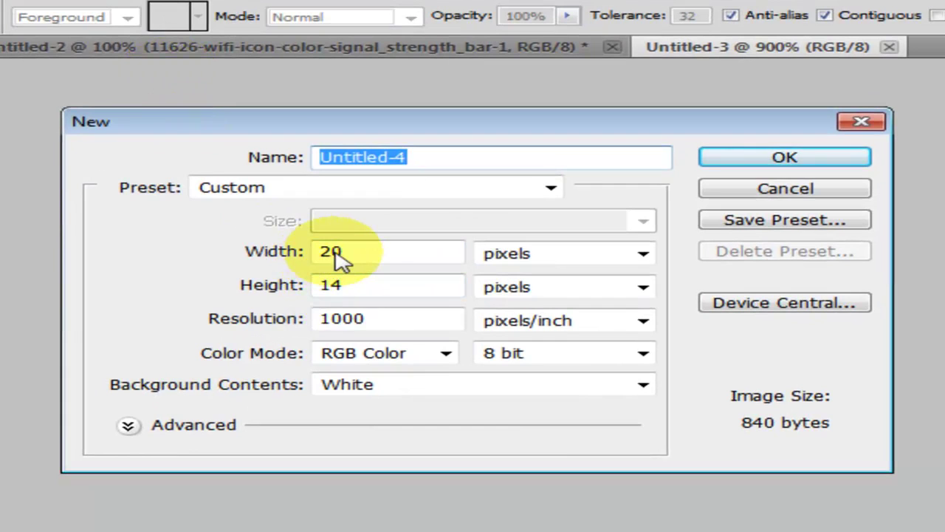
click(377, 299)
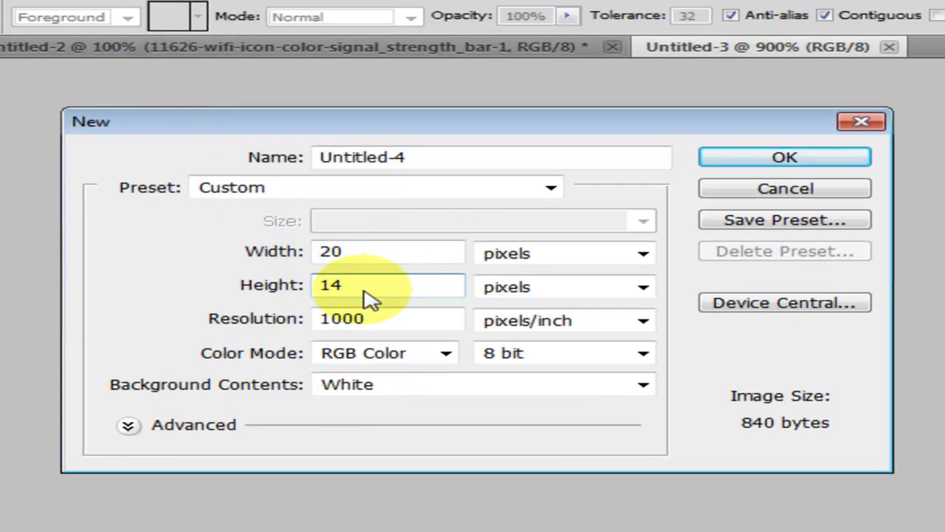
click(825, 161)
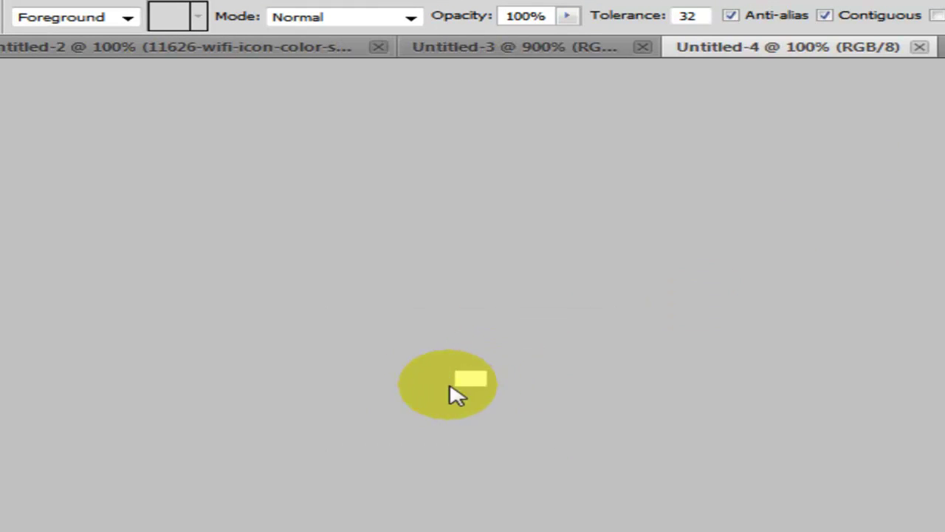
Zoom the new canvas to 900%, select the Move tool, and switch to the Untitled-2 wifi bars image
click(422, 185)
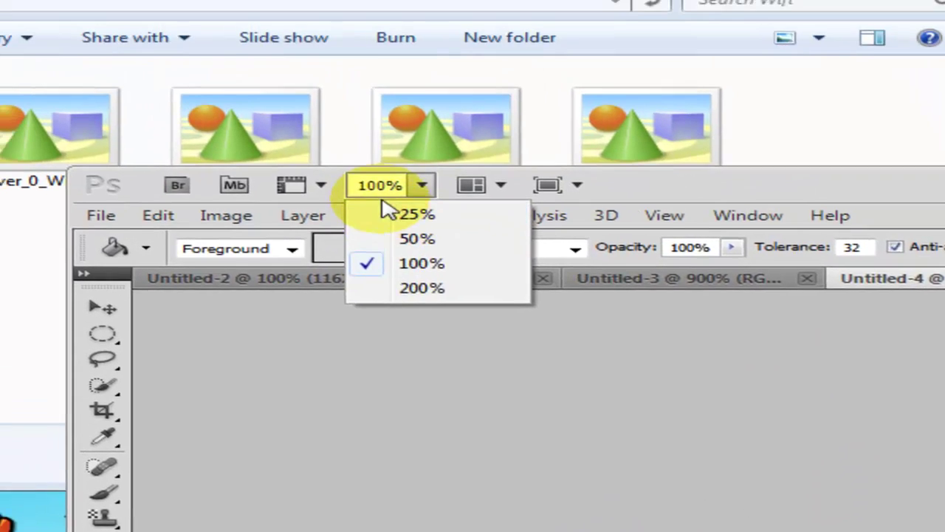
click(387, 217)
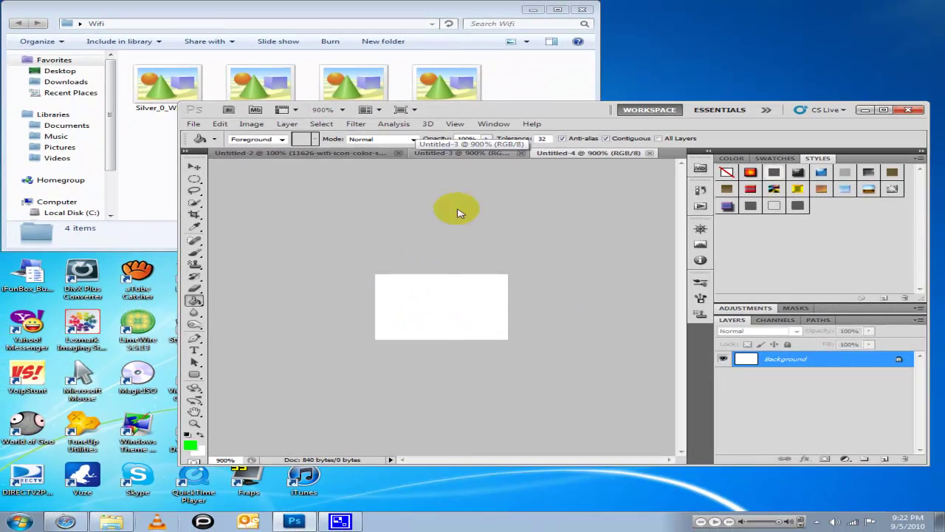
click(194, 167)
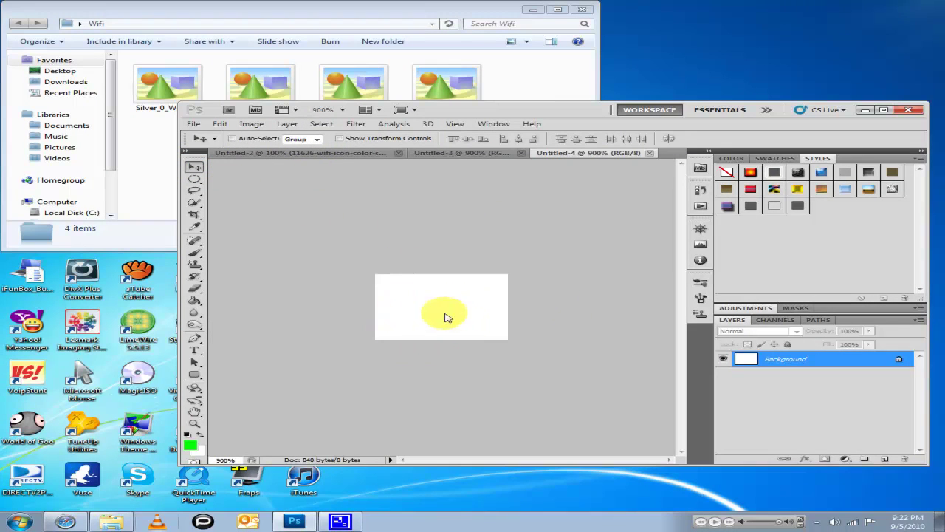
click(310, 153)
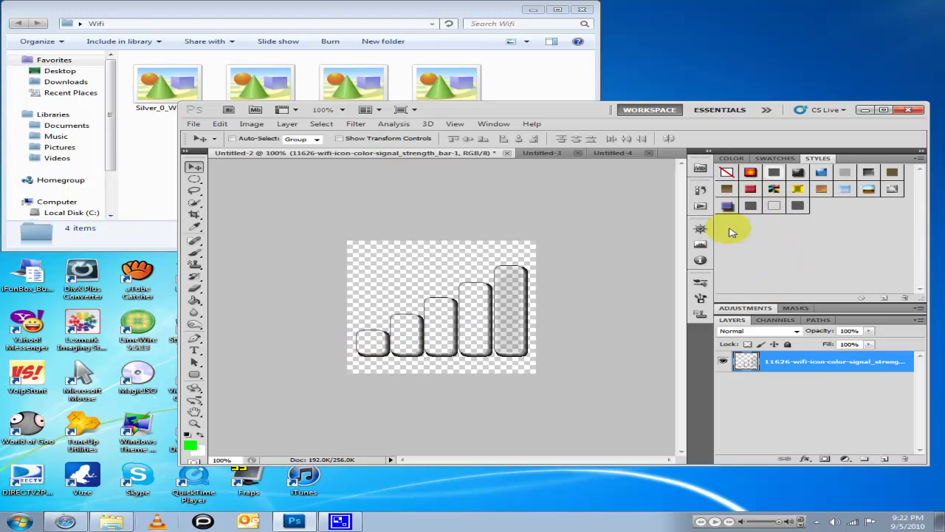
click(193, 124)
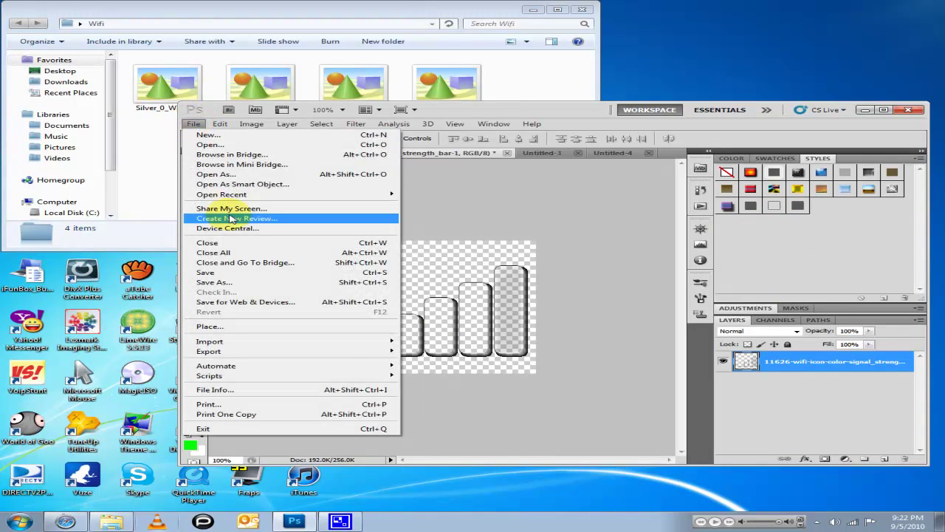
click(528, 216)
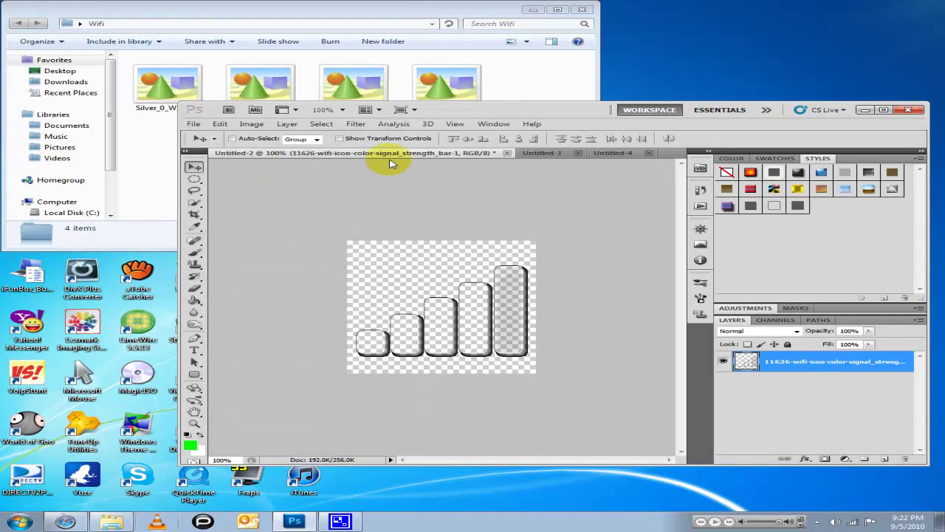
click(251, 124)
click(273, 198)
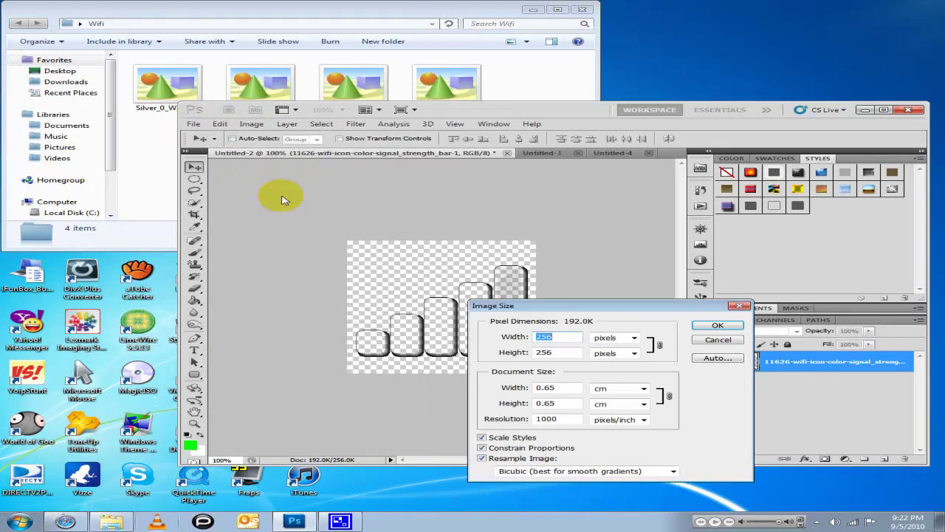
click(713, 340)
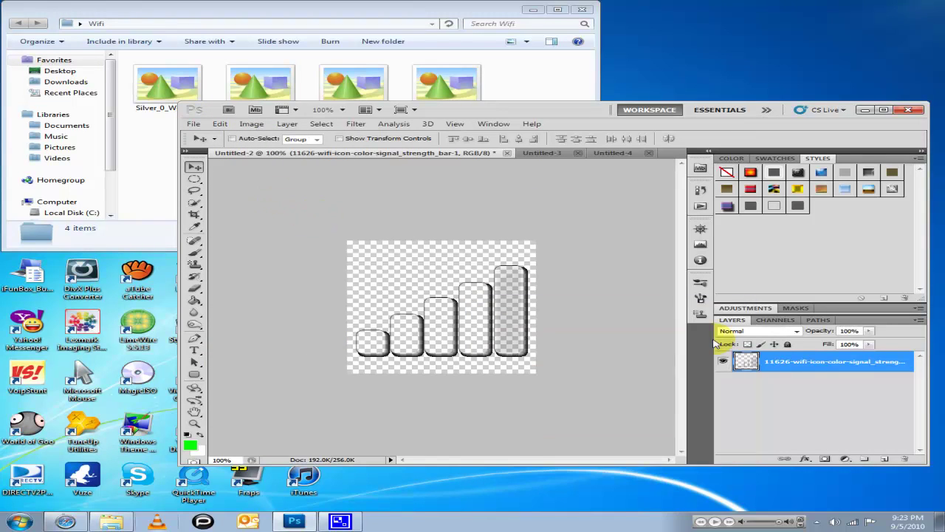
click(193, 124)
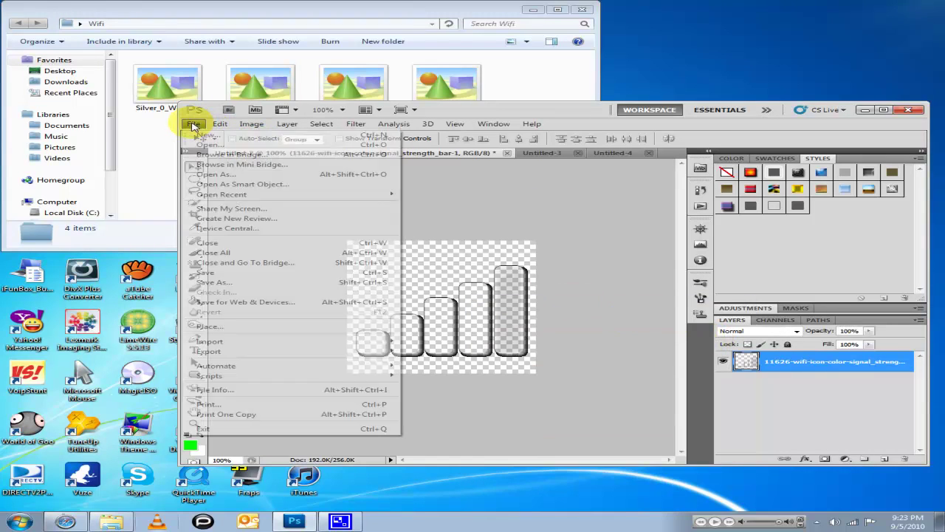
click(206, 135)
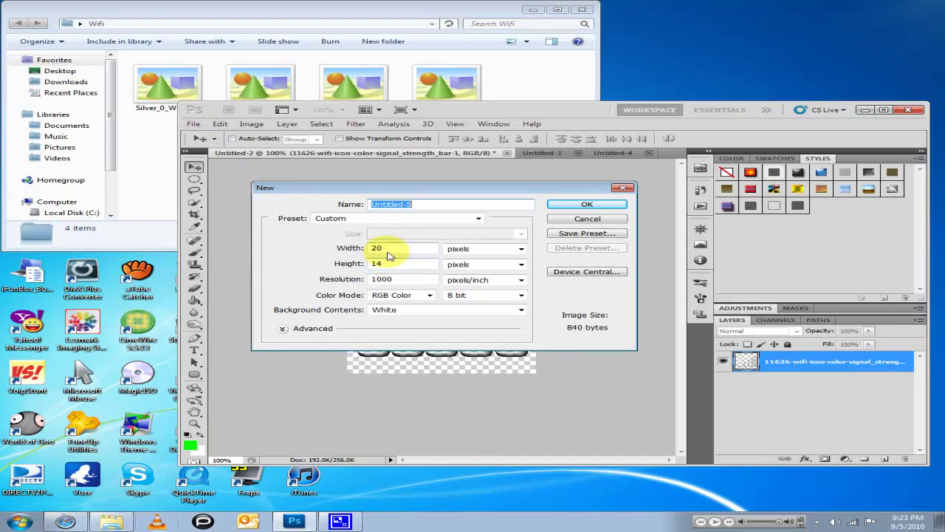
click(558, 219)
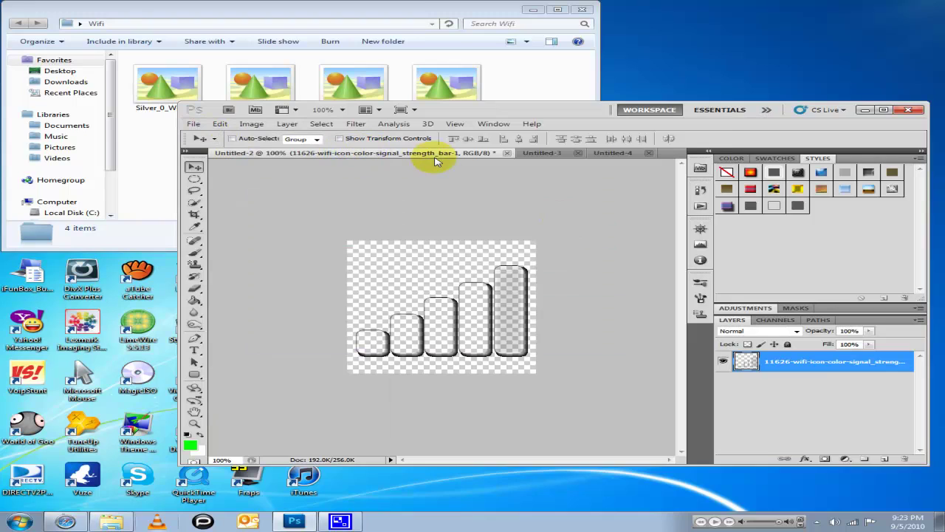
click(122, 152)
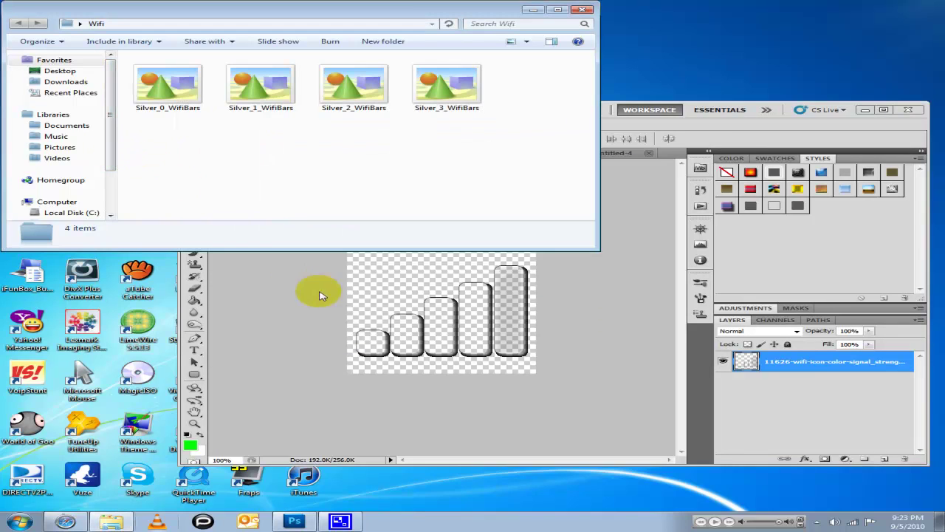
click(467, 350)
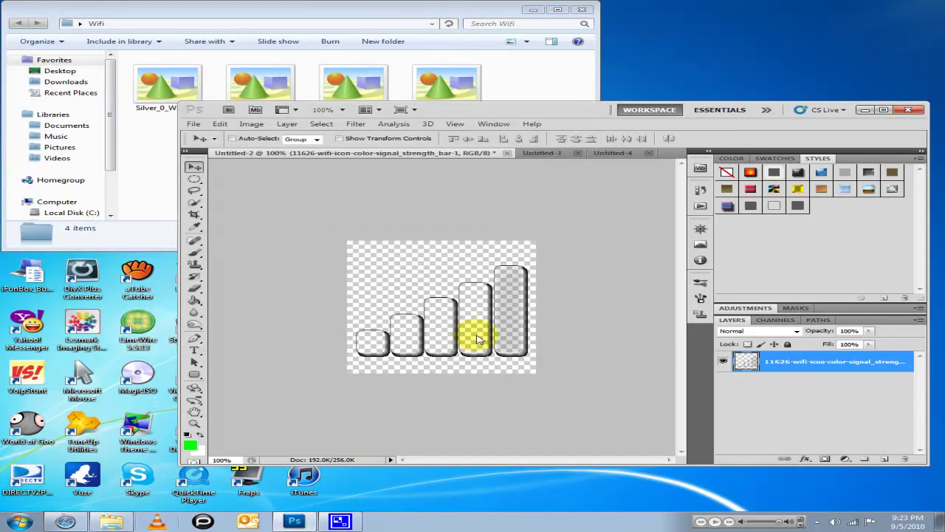
Add a white Background layer under the wifi bars layer and apply a preset style to the bars
click(885, 461)
drag(788, 366, 798, 411)
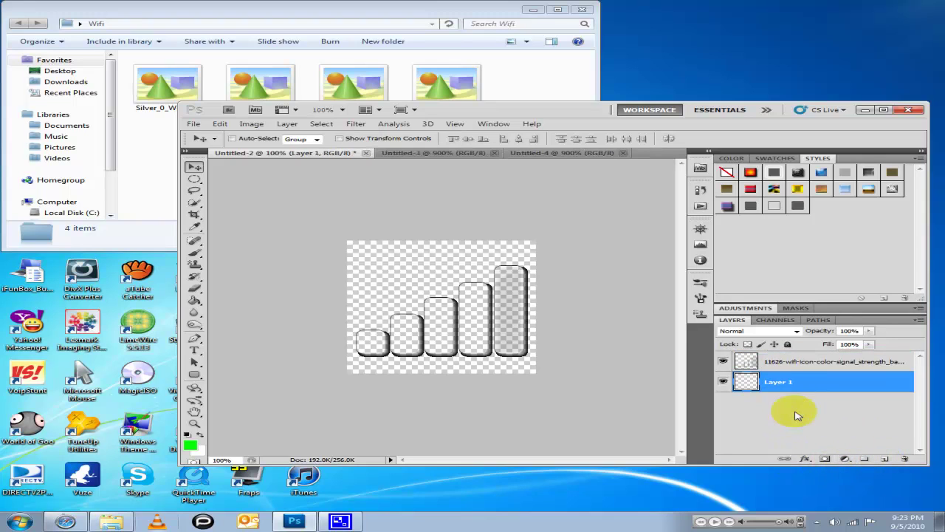
right_click(771, 374)
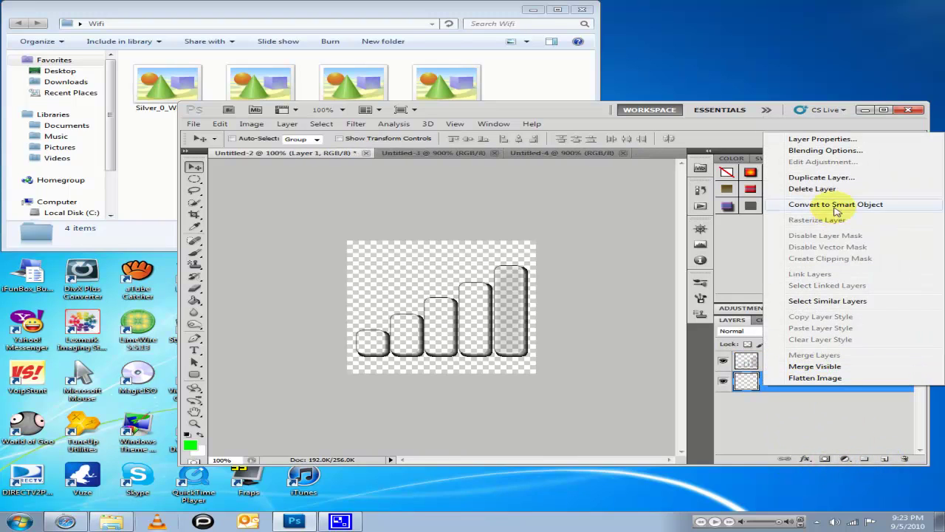
click(812, 189)
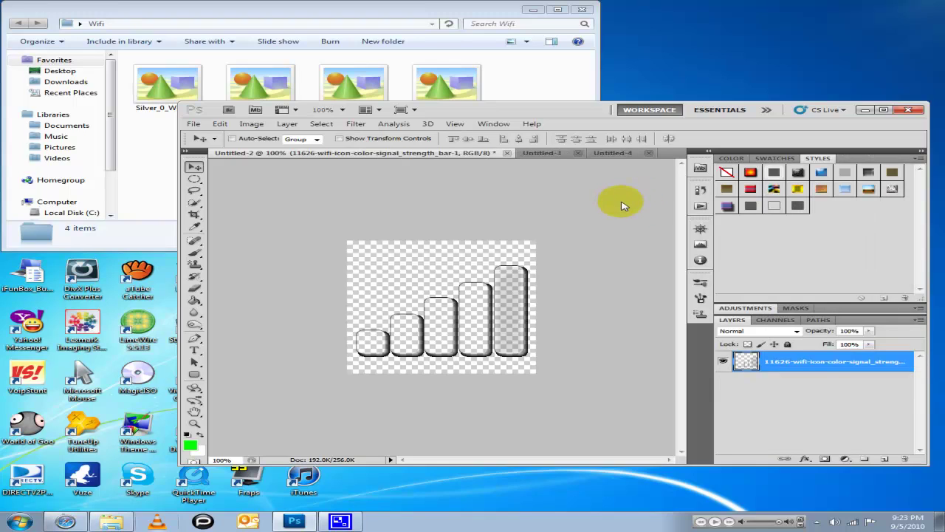
key(ctrl+z)
key(ctrl+alt+z)
key(ctrl+alt+z)
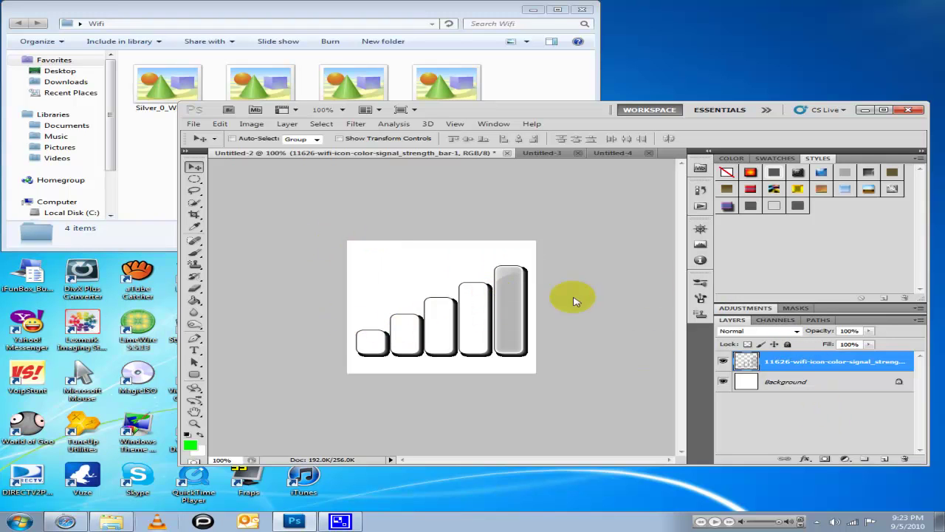
click(774, 207)
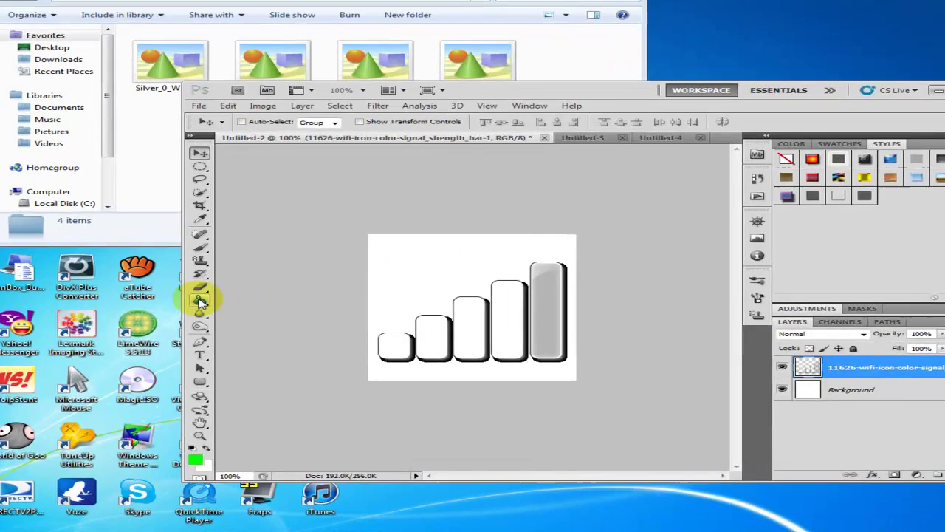
Select the Paint Bucket tool and delete the white Background layer
click(195, 301)
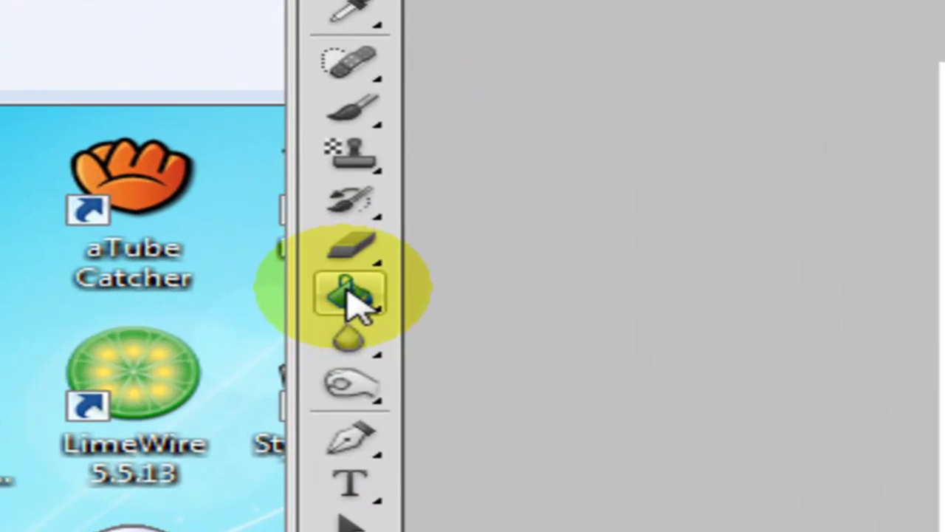
mouse_move(351, 299)
mouse_down()
mouse_move(532, 317)
mouse_move(569, 302)
mouse_move(576, 319)
mouse_move(538, 333)
mouse_move(542, 346)
mouse_move(537, 333)
mouse_up()
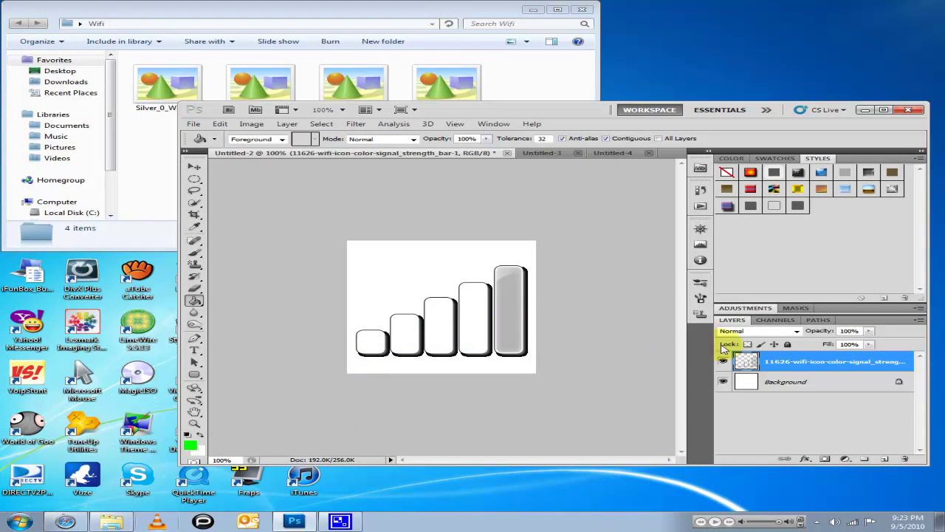
right_click(813, 382)
click(812, 413)
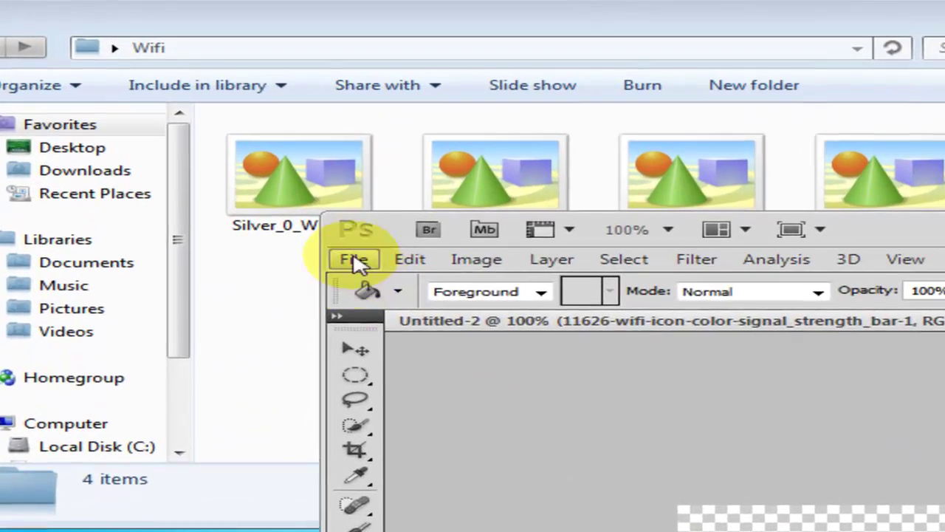
In Save As, target the Desktop UIImages folder, name the file Black_0_WifiBars and choose PNG format
click(192, 123)
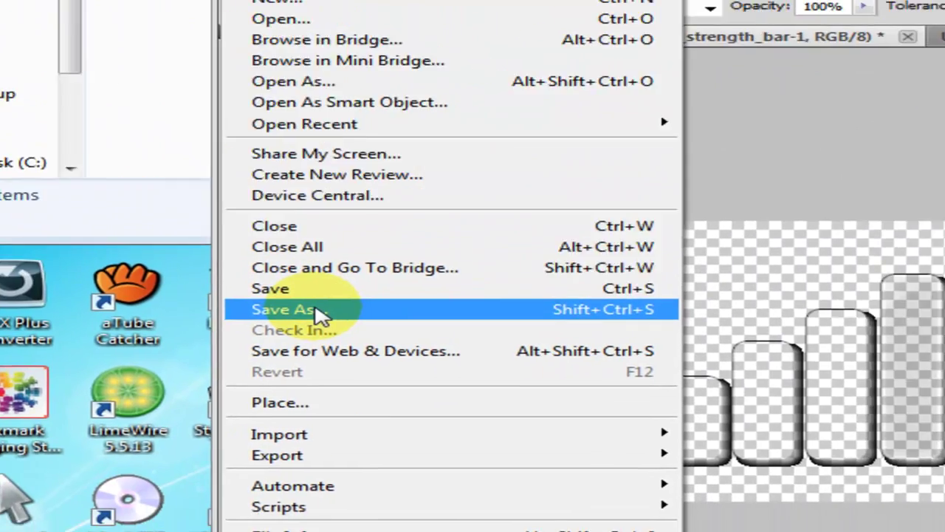
click(424, 352)
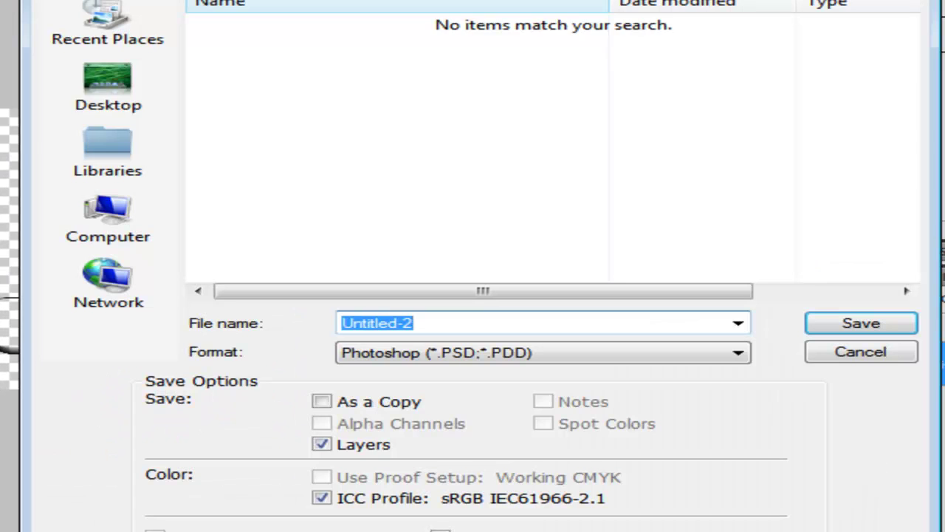
click(108, 87)
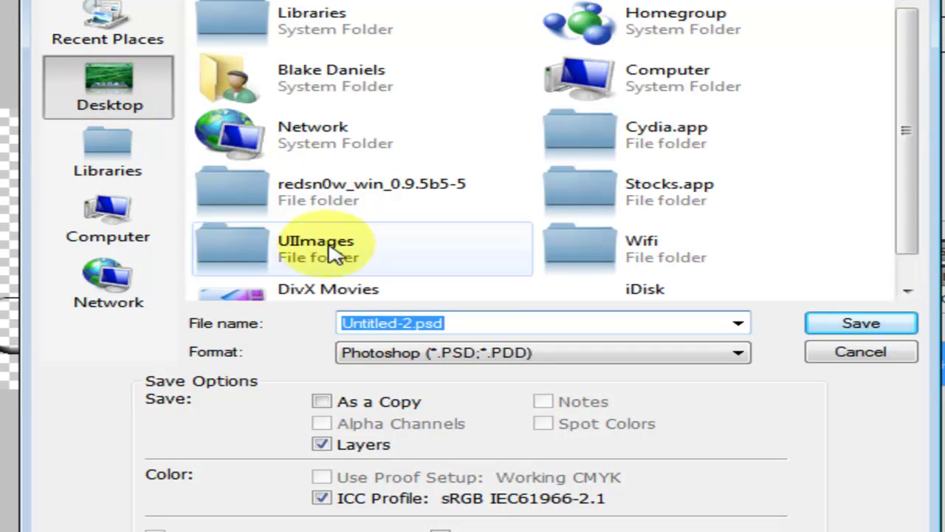
scroll(911, 175, down, 1)
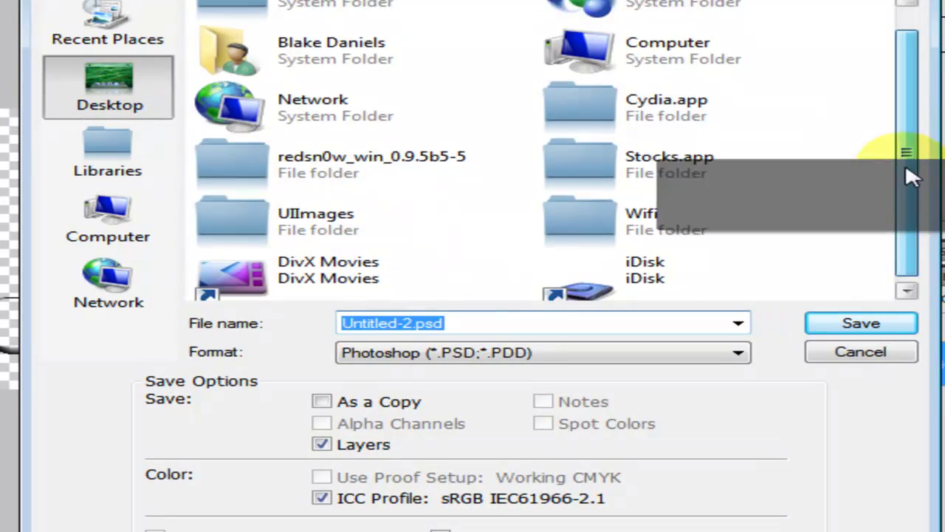
click(299, 222)
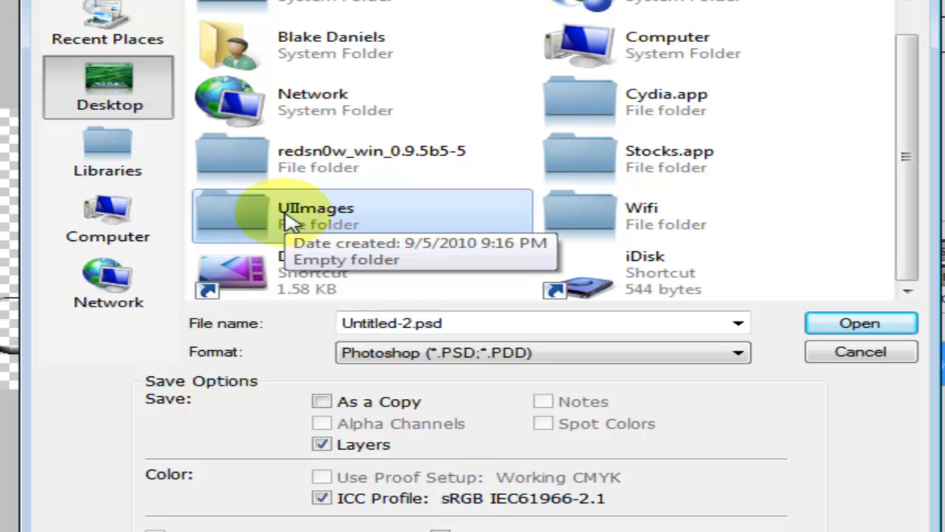
double_click(293, 221)
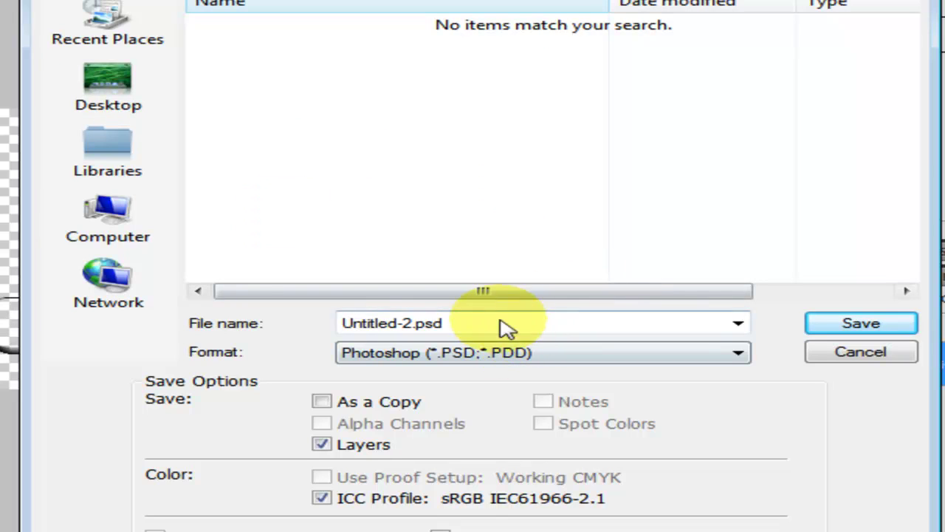
text(Black_0_Wifi)
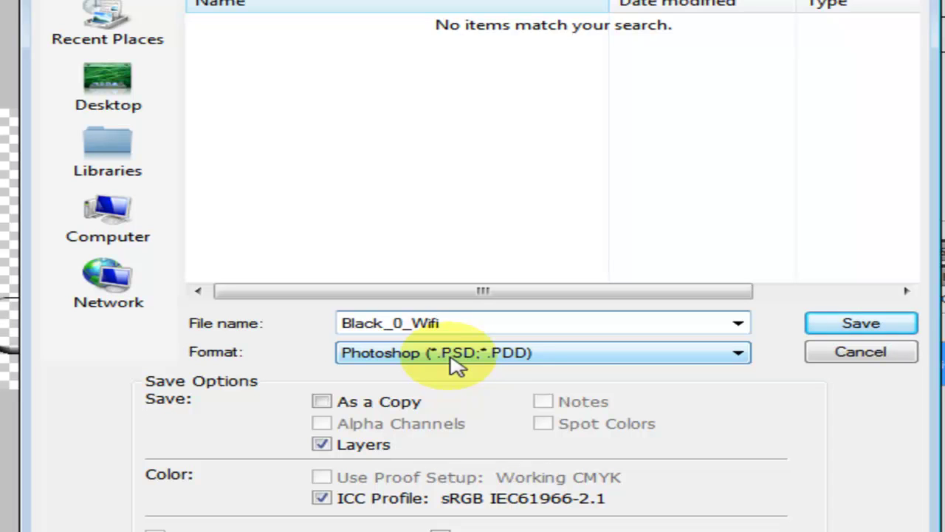
text(rs)
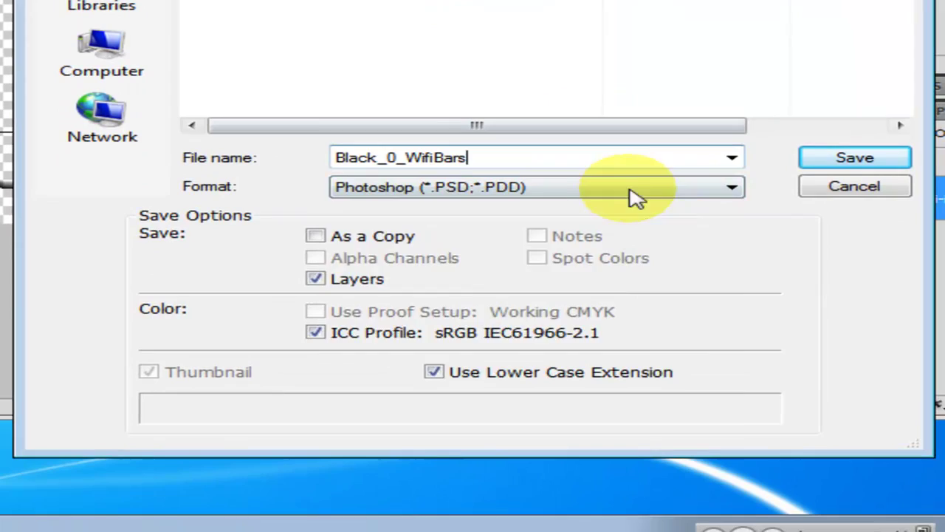
click(621, 353)
click(443, 420)
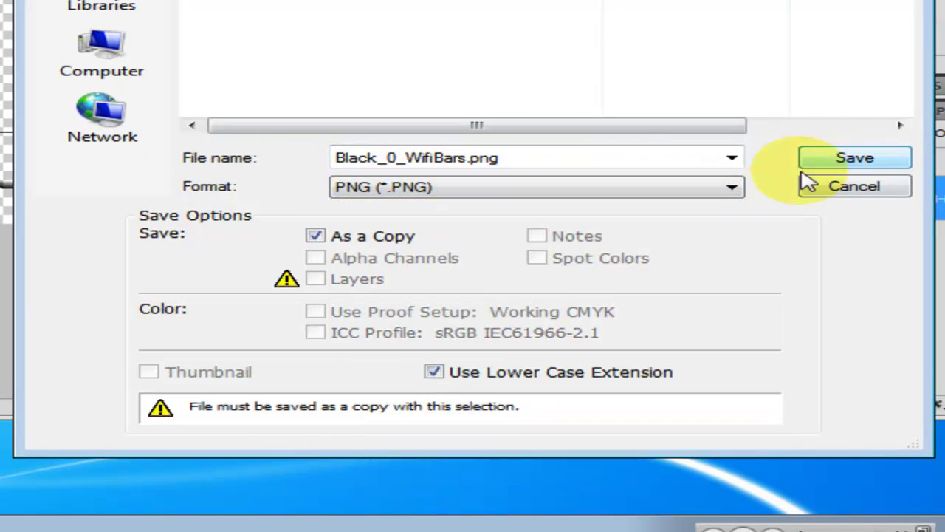
Save Black_0_WifiBars.png to UIImages with the default PNG options
click(864, 167)
click(509, 167)
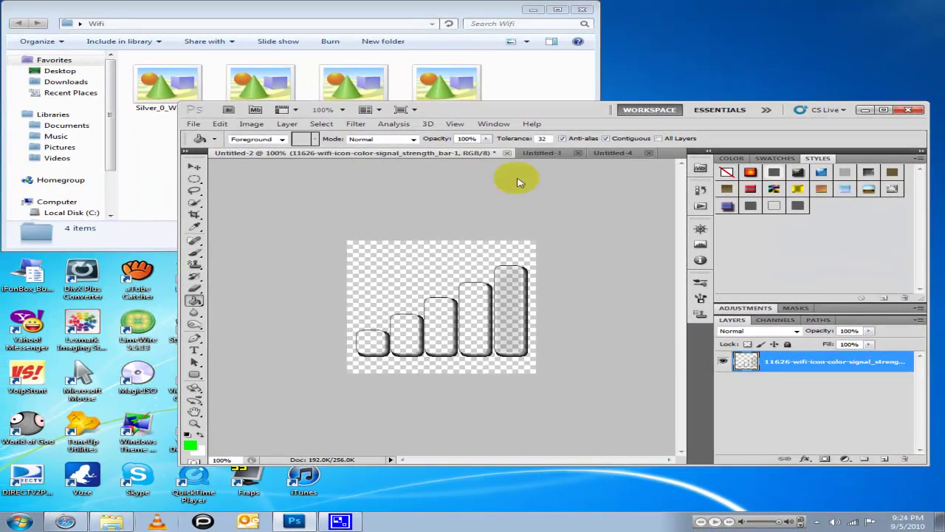
click(410, 12)
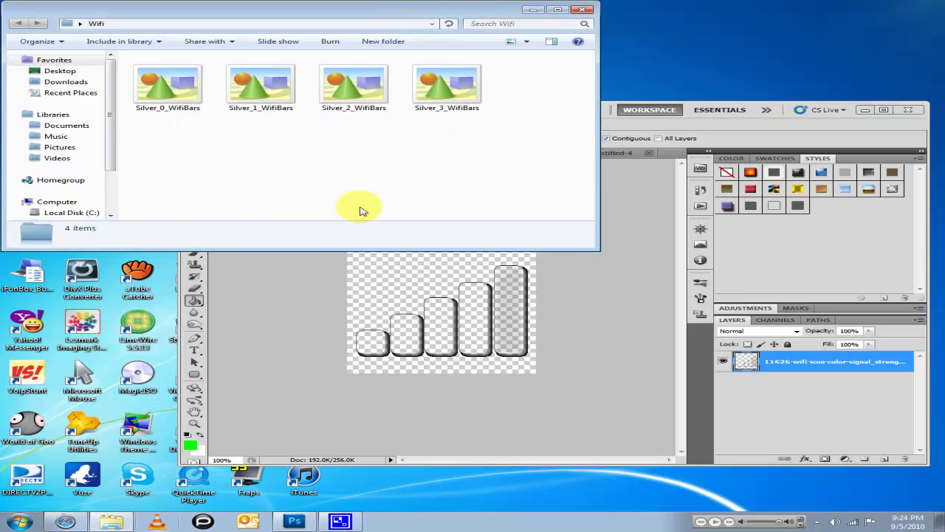
click(747, 118)
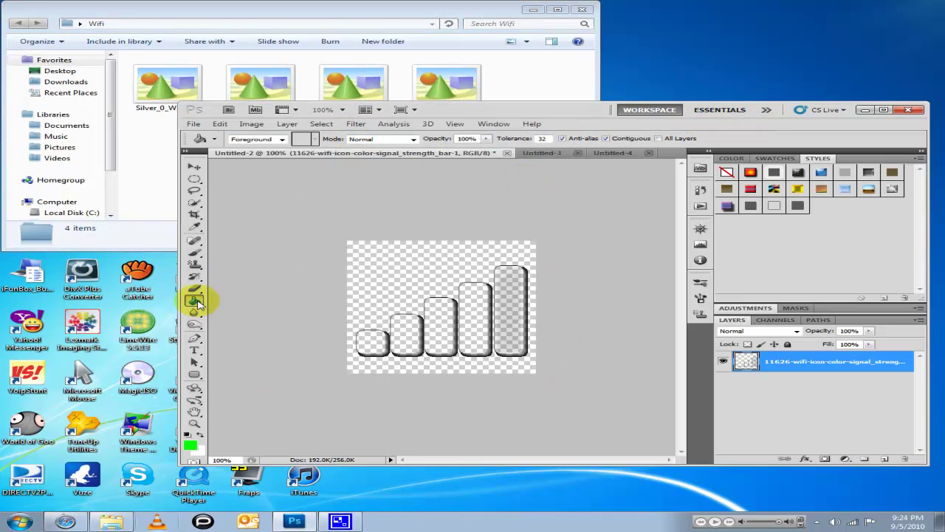
Set the foreground colour to bright green and fill the smallest wifi bar with it
click(190, 445)
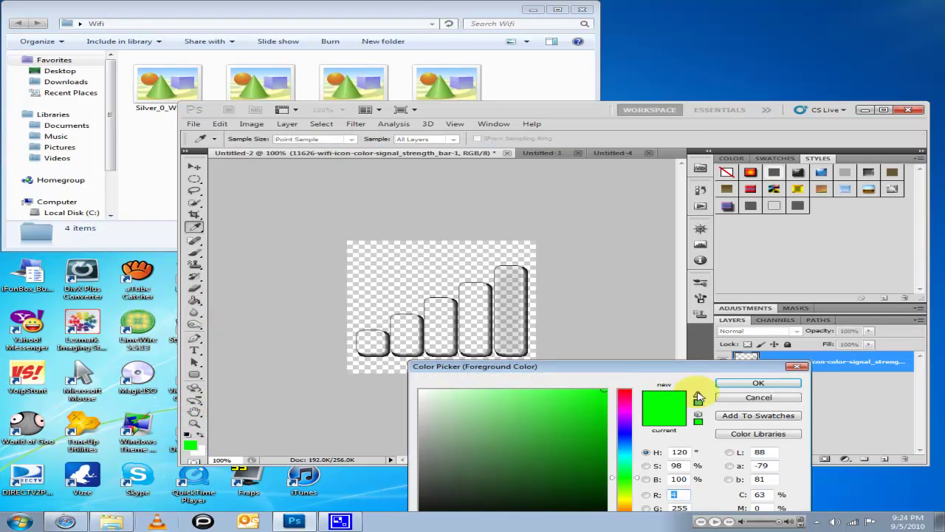
click(753, 382)
click(372, 347)
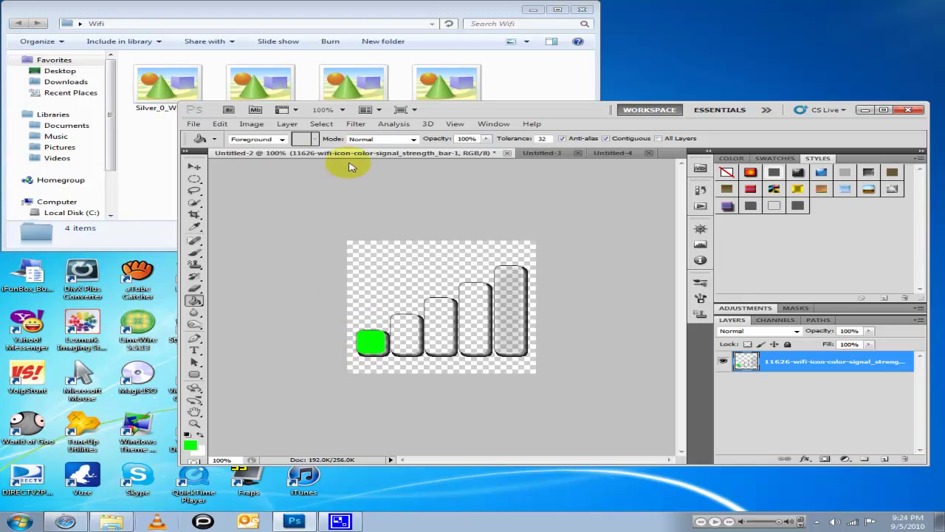
click(192, 123)
Save the one-green-bar icon as a PNG copy named Black_1_WifiBars in UIImages
click(312, 280)
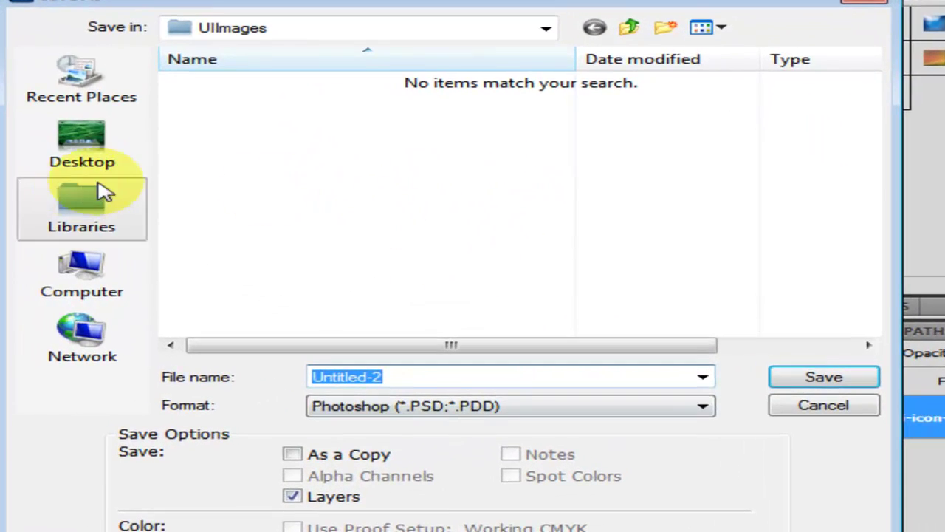
click(409, 229)
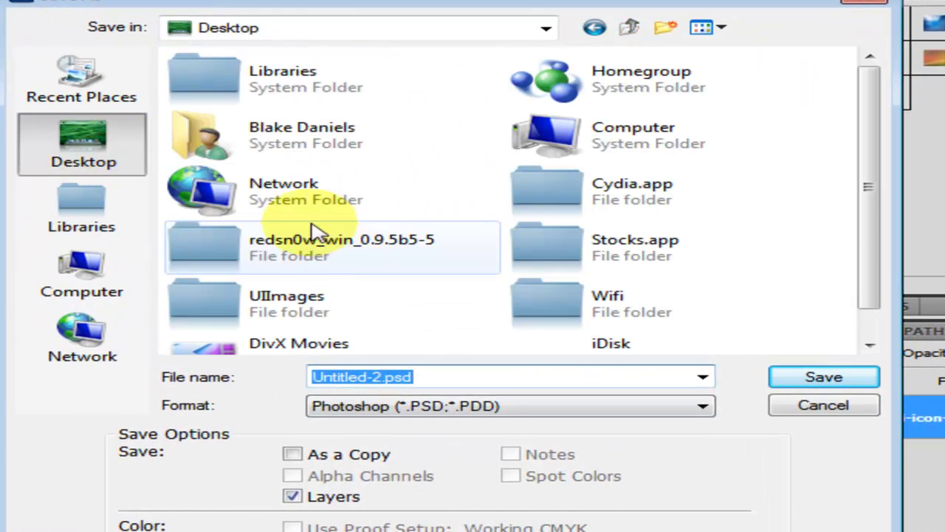
double_click(303, 303)
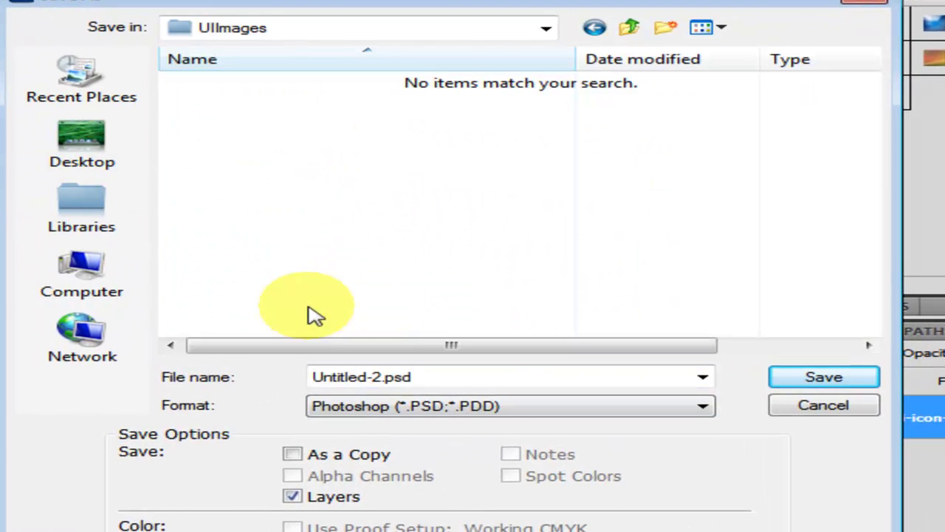
click(589, 415)
click(384, 531)
click(255, 85)
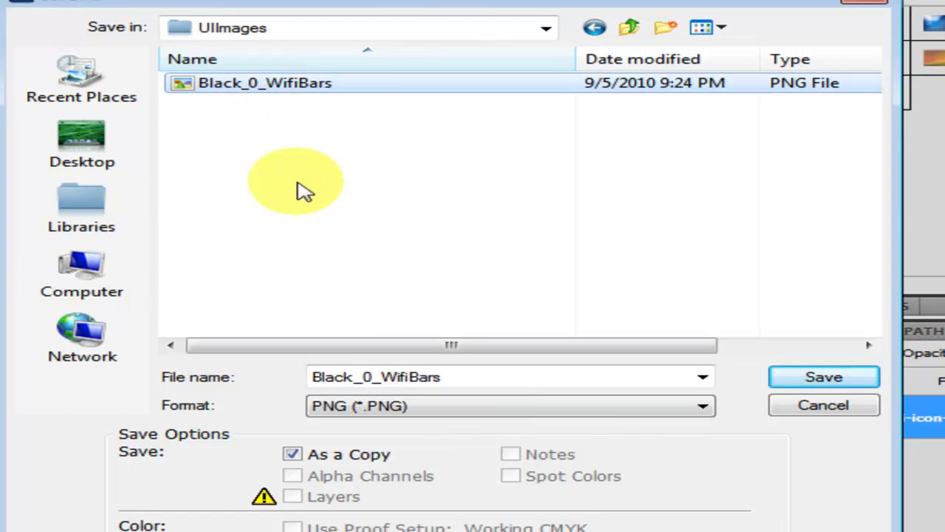
double_click(378, 382)
click(417, 382)
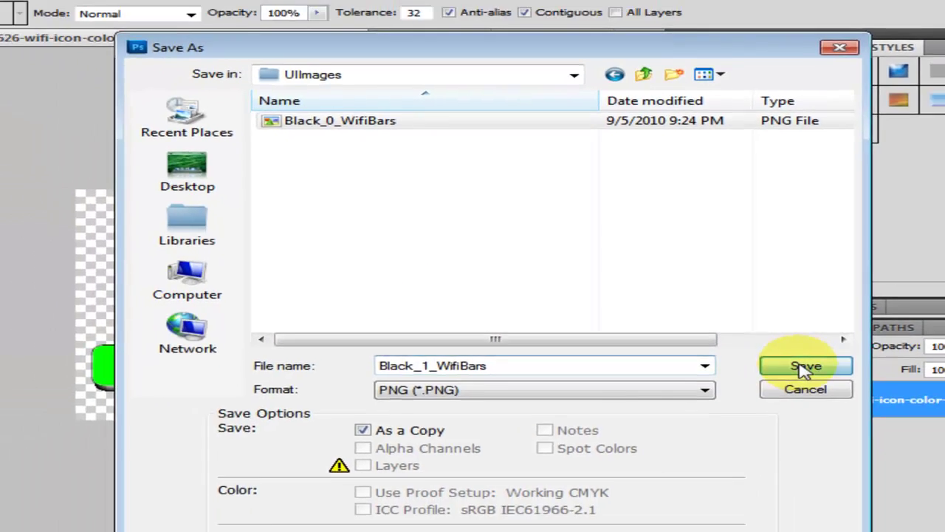
click(823, 377)
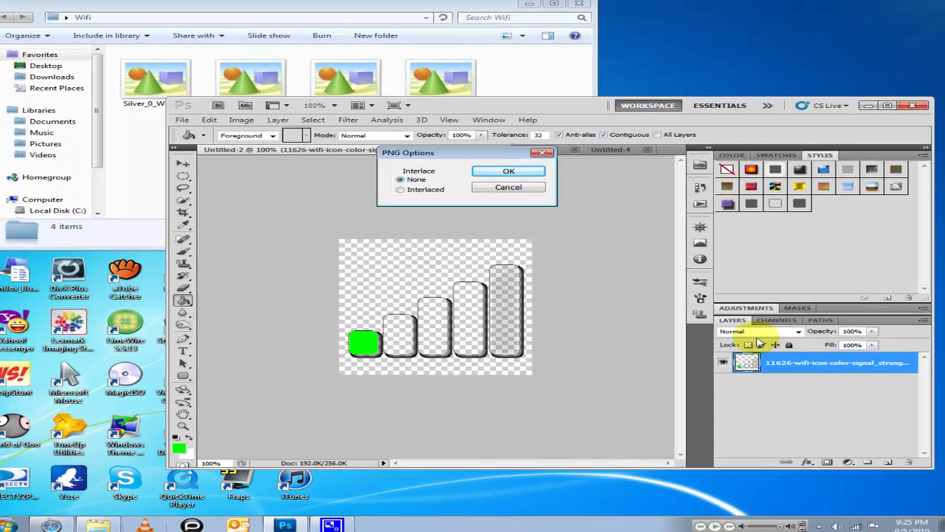
click(548, 175)
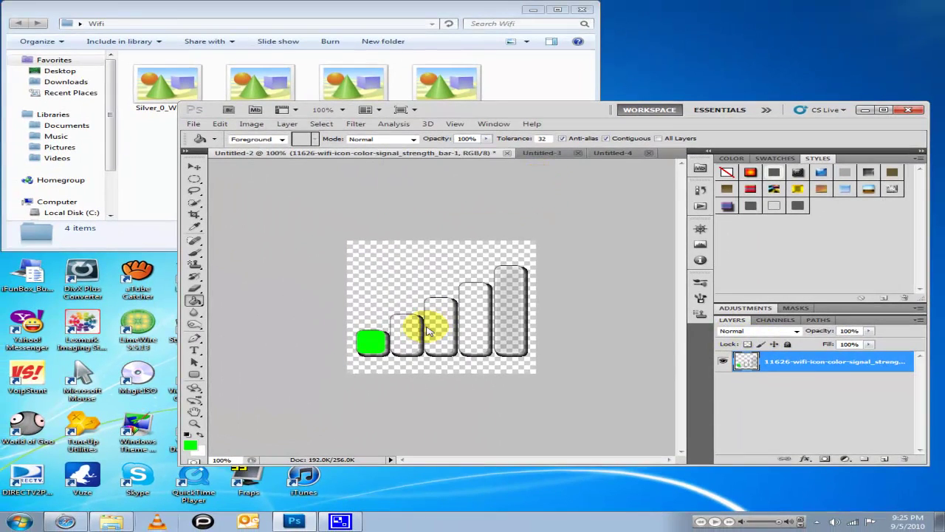
Preview the Silver_2_WifiBars reference image, then return to the icon in Photoshop
click(150, 179)
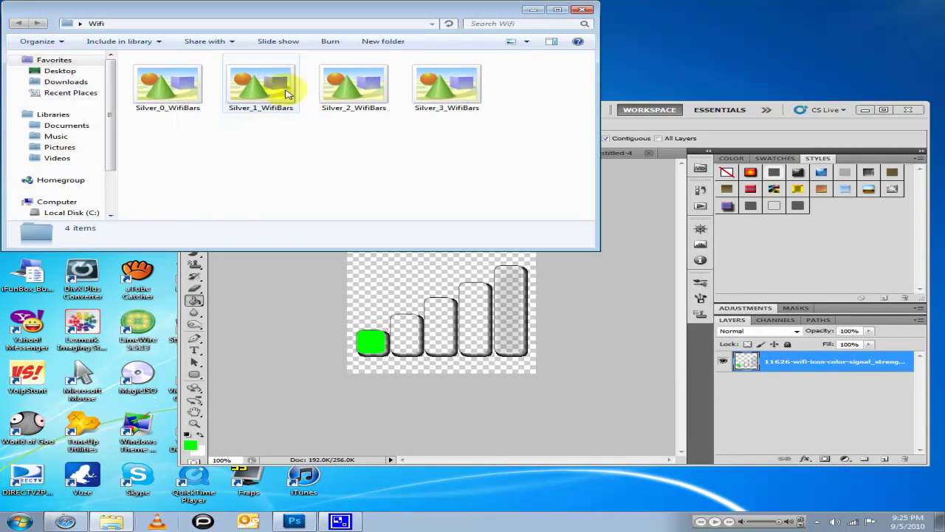
double_click(358, 89)
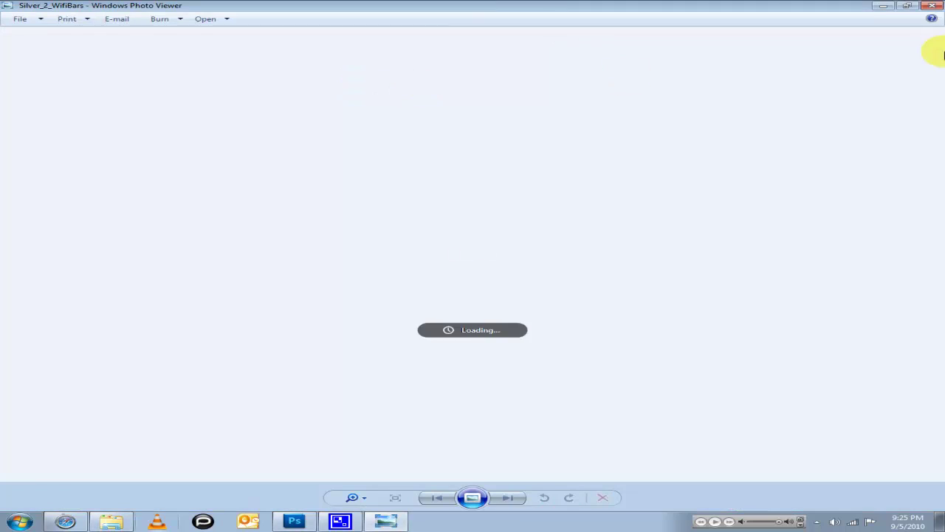
click(933, 5)
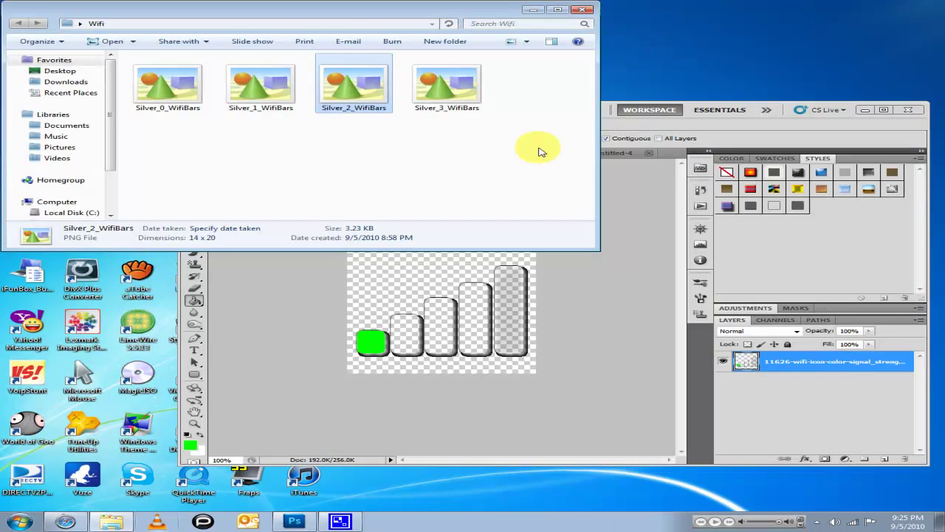
click(569, 318)
Fill the second and third bars solid green, undoing one wrong outline fill
click(438, 338)
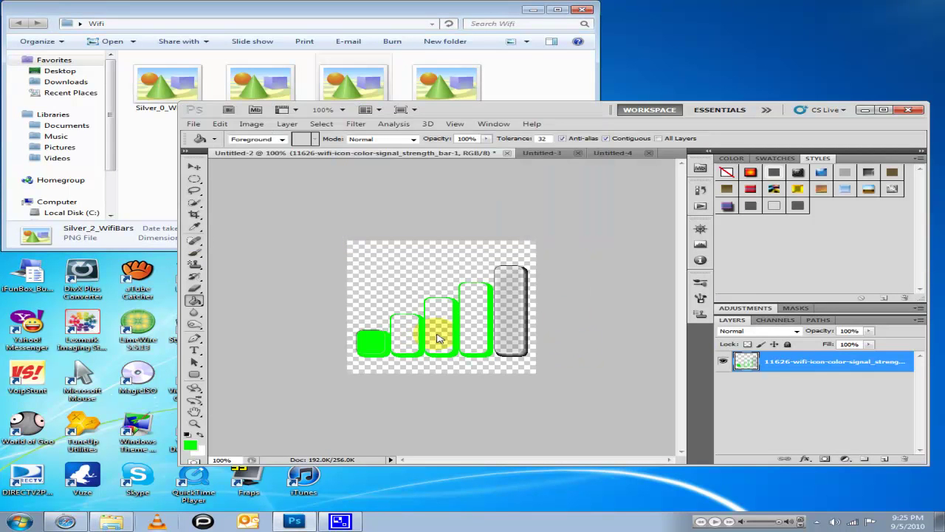
key(ctrl+z)
click(411, 341)
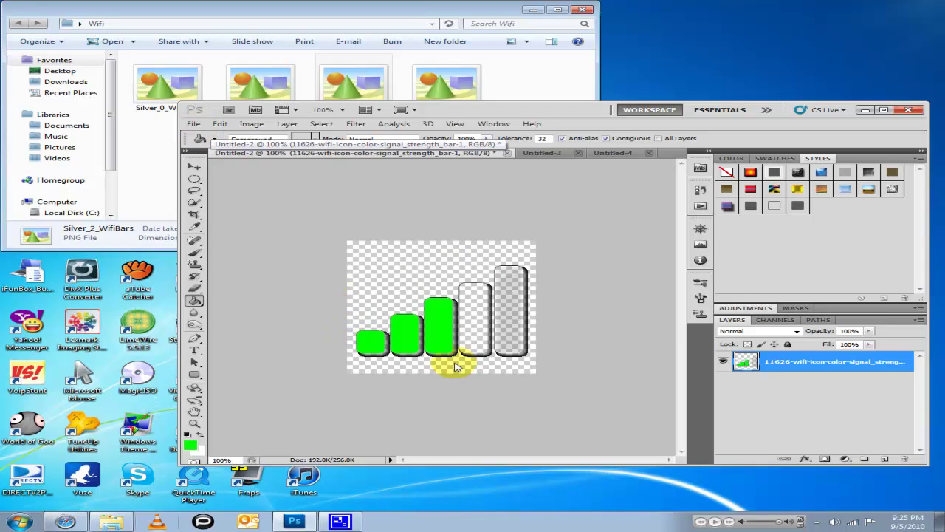
click(192, 123)
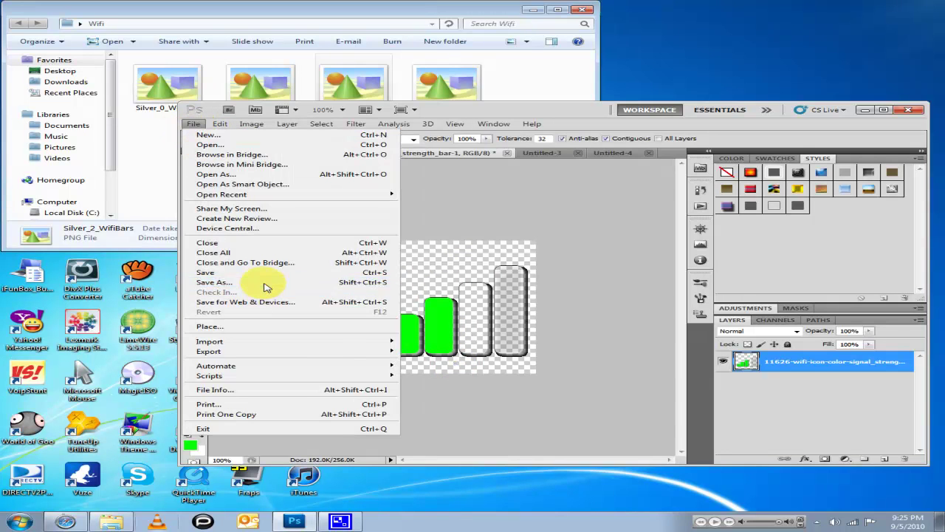
Save the three-green-bar icon as the PNG Black_2_WifiBars in UIImages with default PNG options
click(263, 283)
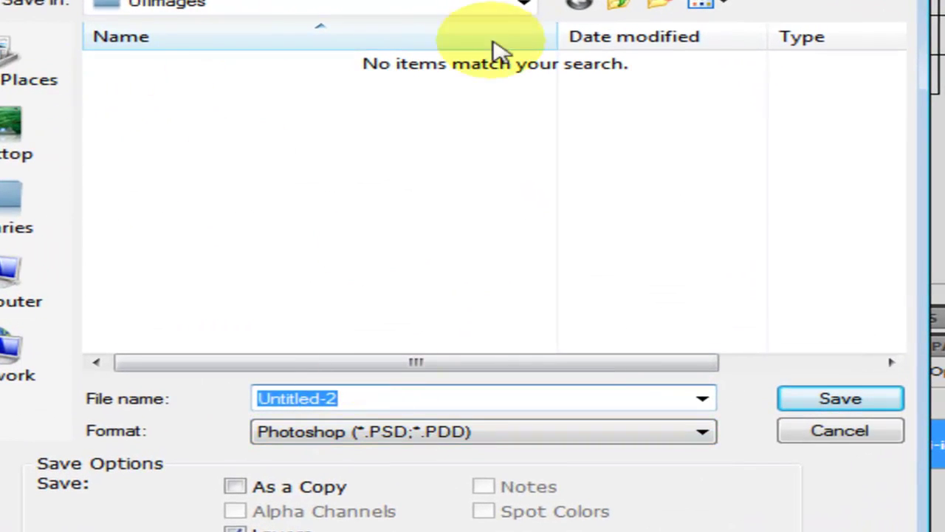
click(554, 433)
click(362, 531)
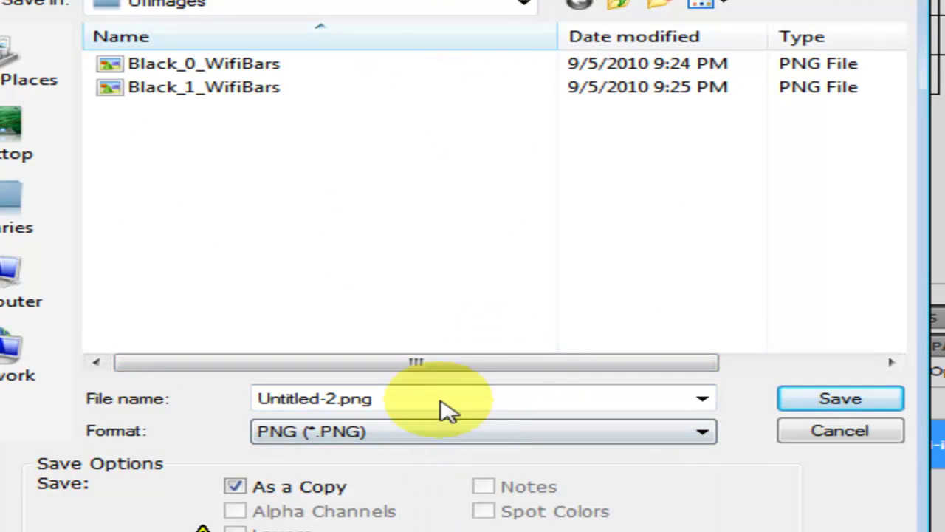
click(222, 87)
click(325, 408)
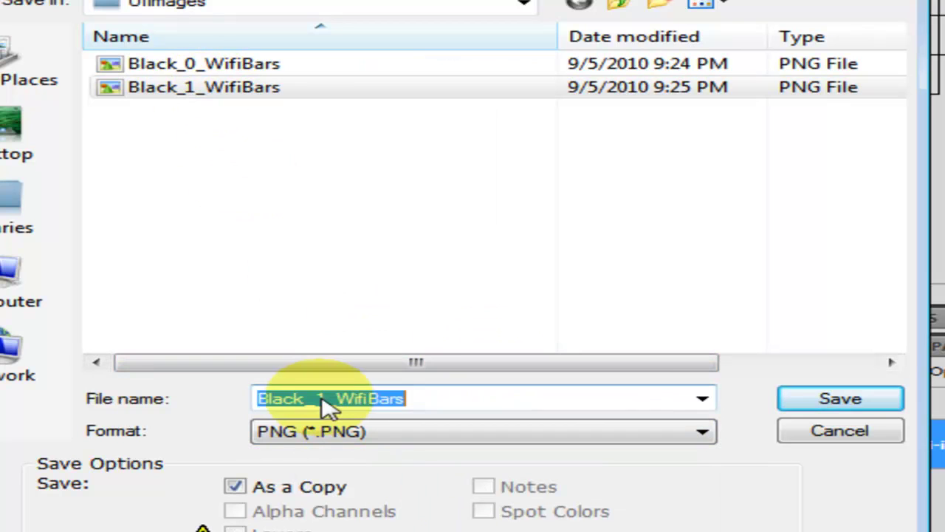
click(327, 406)
key(BackSpace)
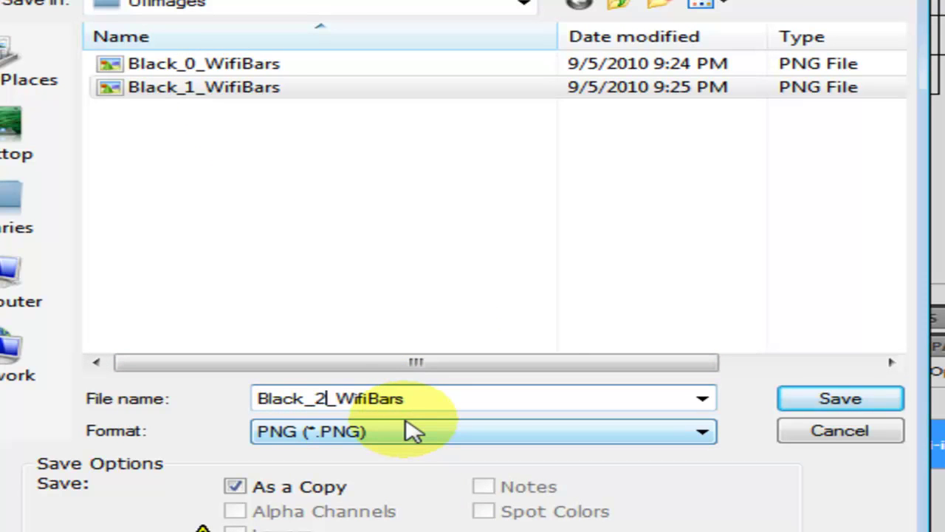
click(841, 399)
click(373, 85)
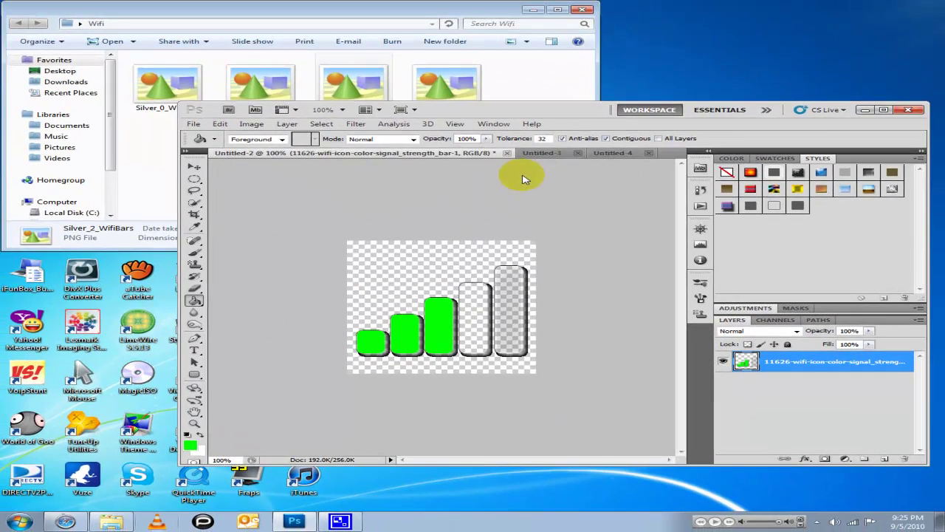
Fill the fourth and fifth bars green so all five bars are green
click(476, 334)
click(513, 325)
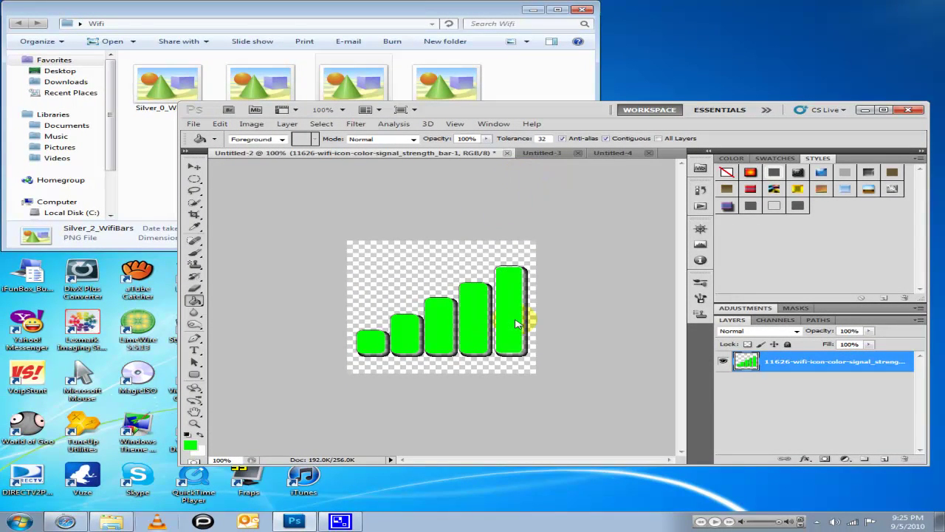
click(193, 124)
Save a PNG copy named Black_3_WifiBars in UIImages with the default PNG options
click(380, 285)
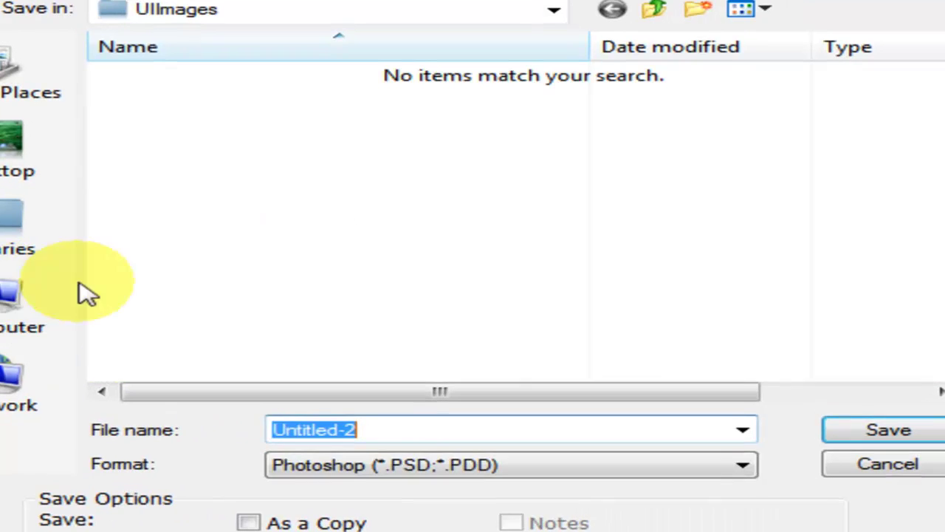
click(369, 465)
click(325, 531)
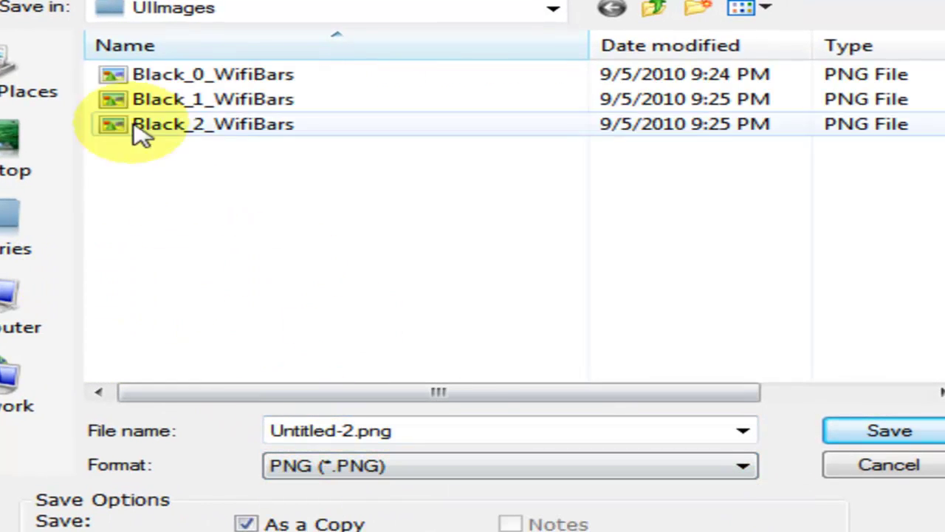
click(236, 132)
double_click(347, 435)
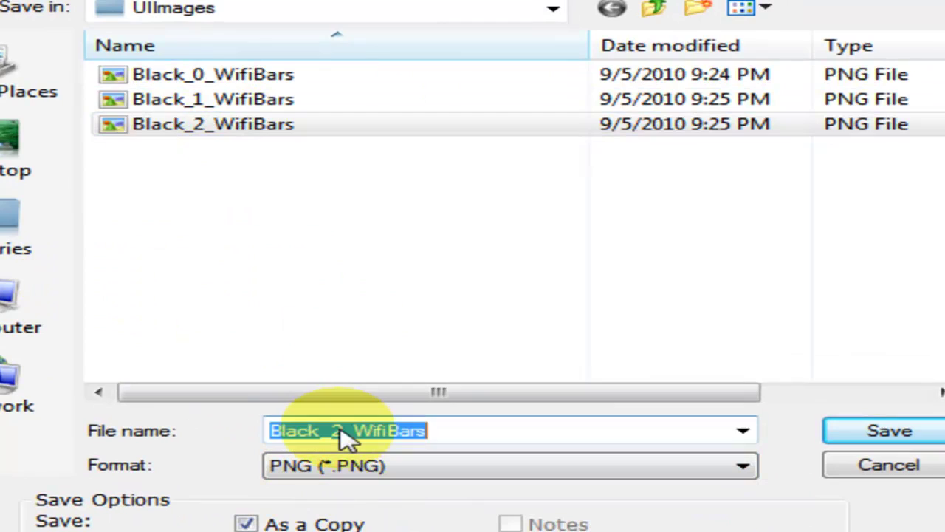
key(BackSpace)
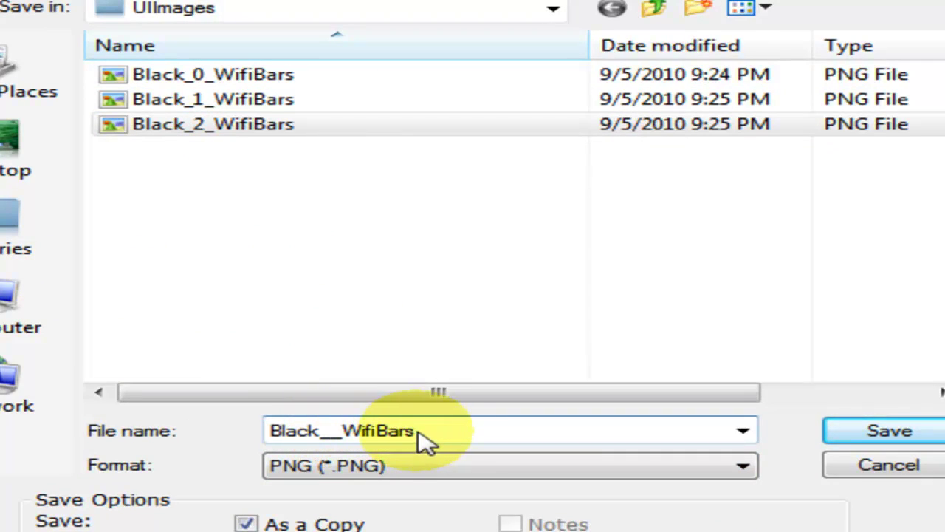
text(3)
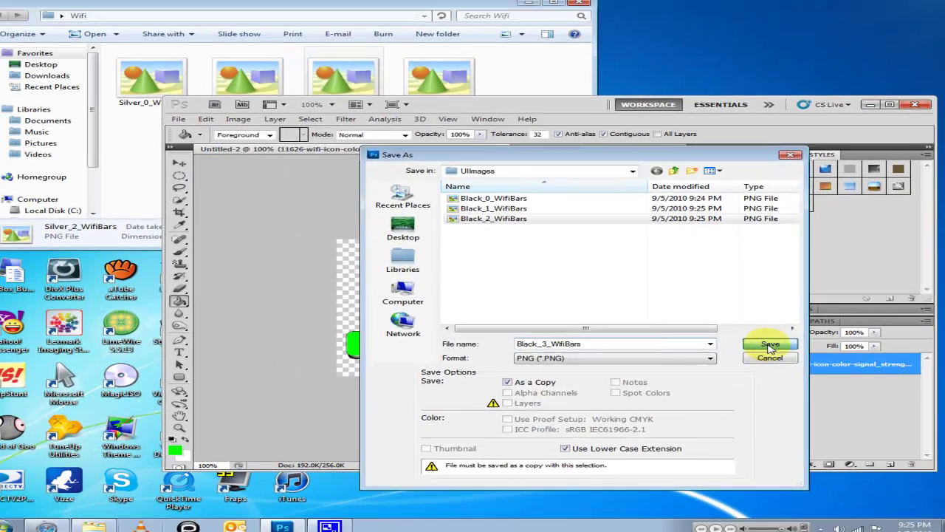
click(771, 344)
click(493, 169)
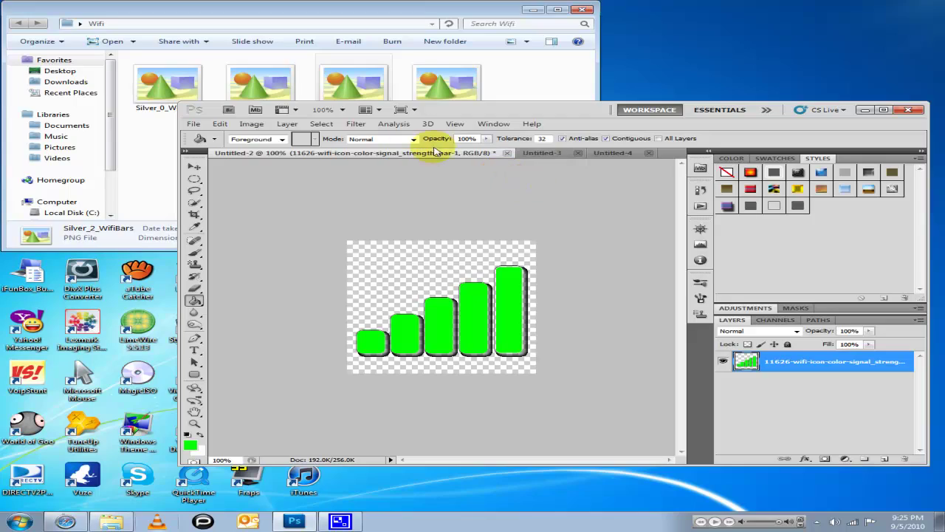
Check that UIImages holds the four 256 × 256 PNGs Black_0 through Black_3_WifiBars
click(580, 10)
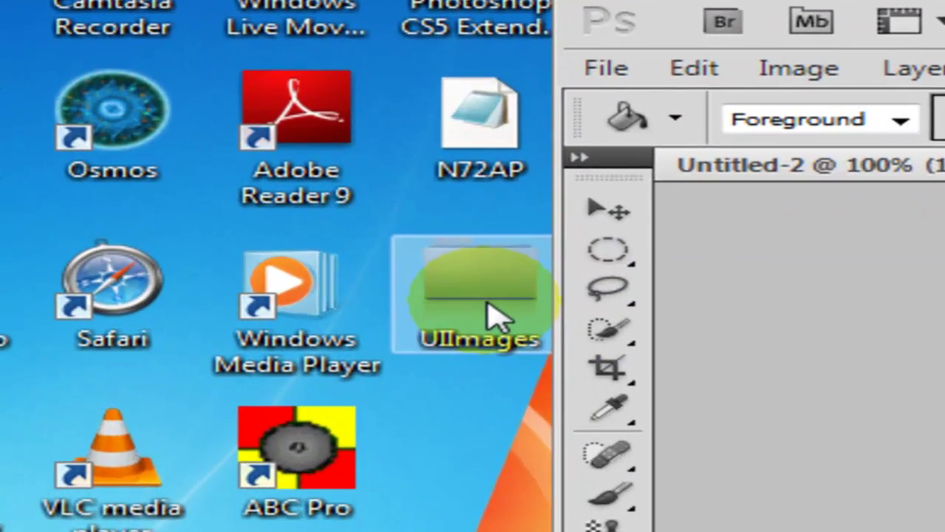
double_click(494, 319)
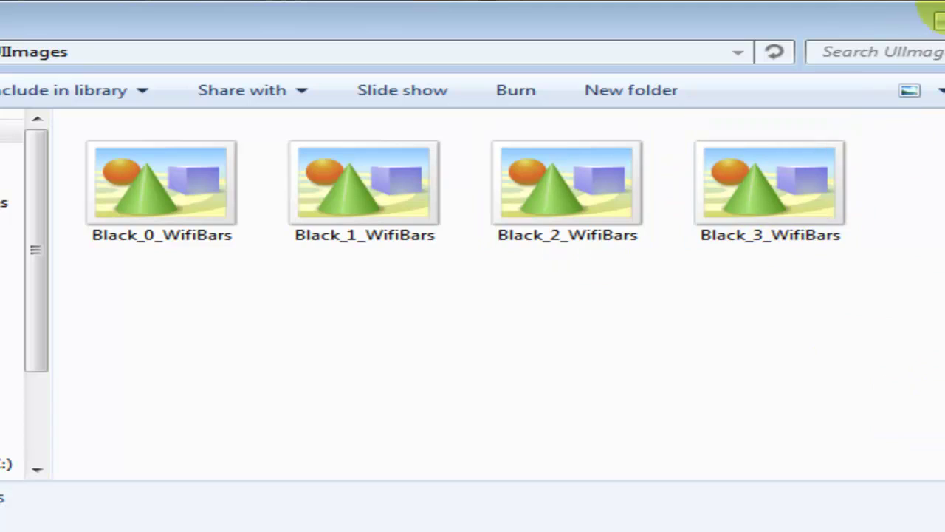
drag(901, 200, 207, 238)
click(391, 302)
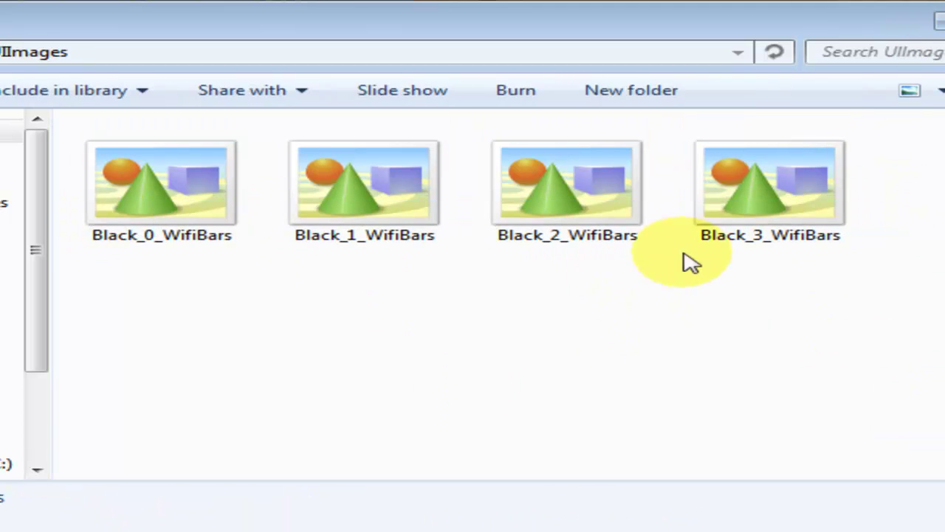
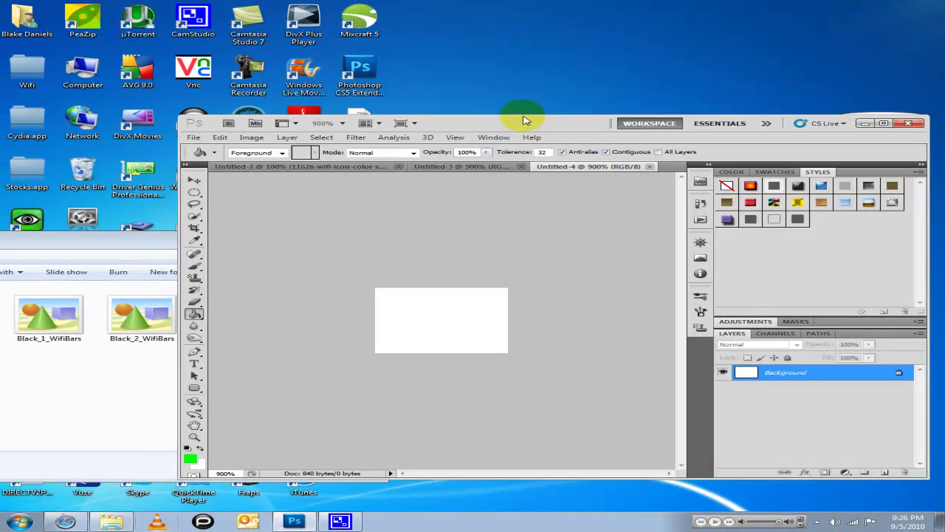
Place Black_0_WifiBars on the canvas and delete the Background layer
drag(517, 120, 681, 123)
click(253, 245)
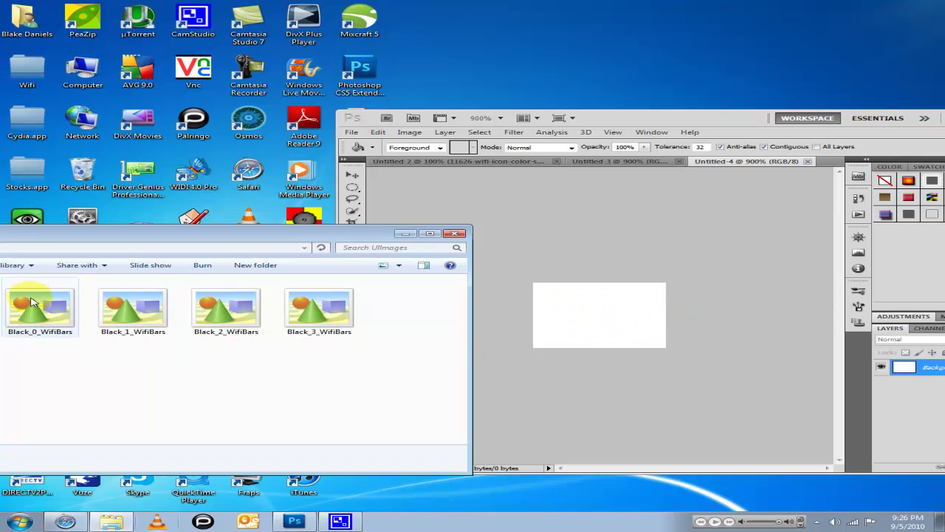
drag(31, 303, 663, 316)
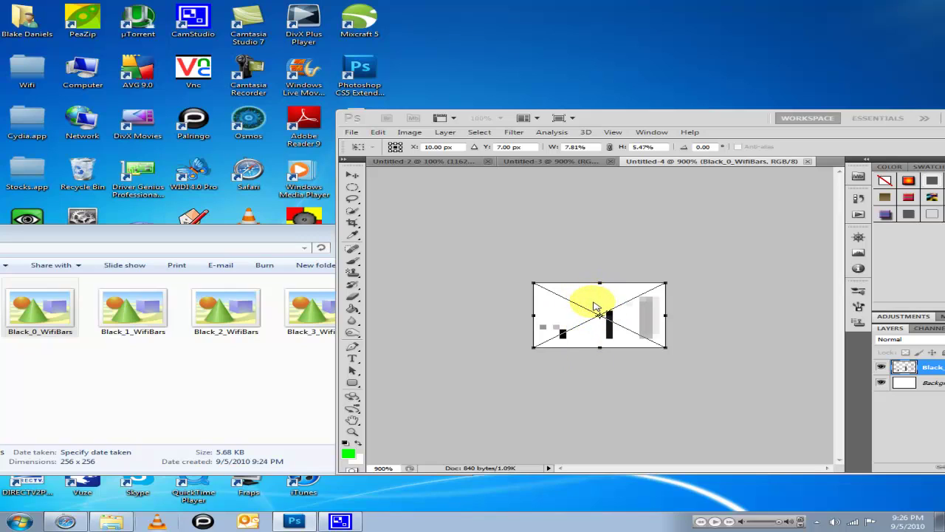
key(Return)
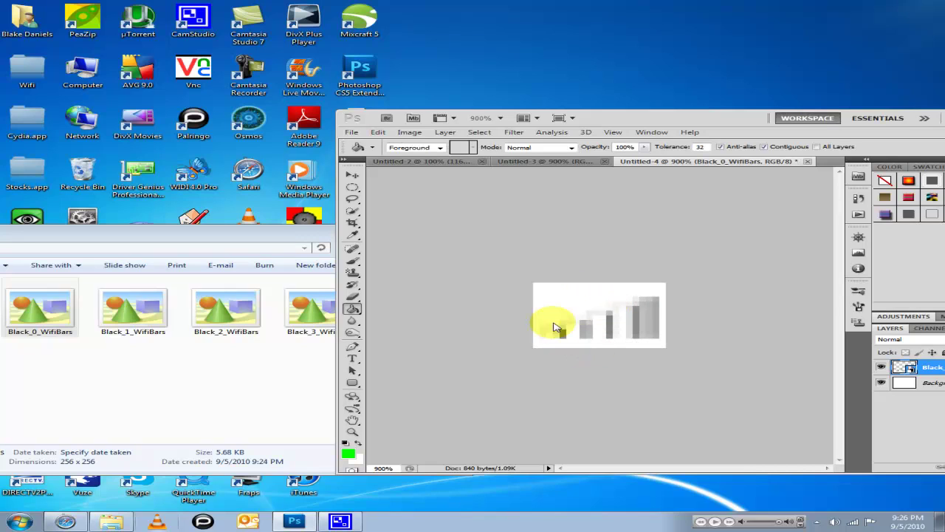
click(501, 118)
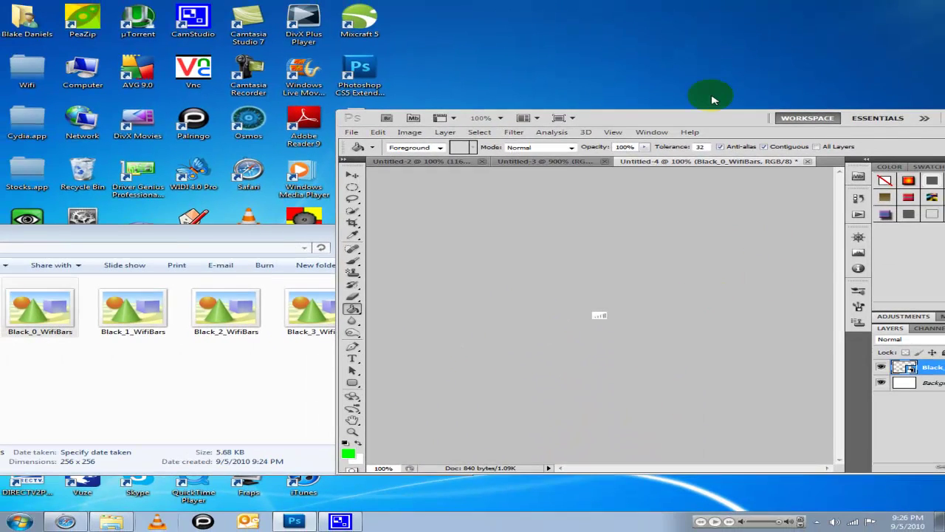
drag(715, 133, 503, 124)
right_click(764, 377)
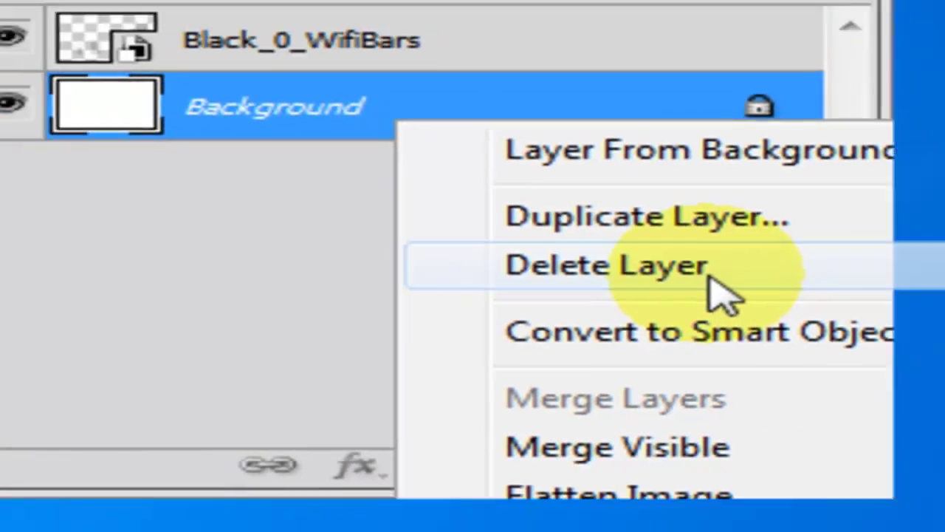
click(720, 291)
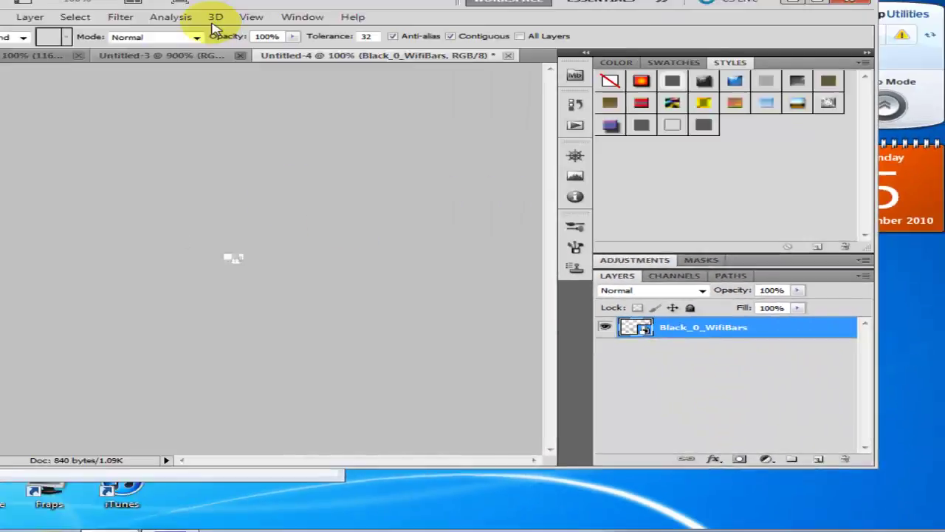
drag(432, 112, 819, 135)
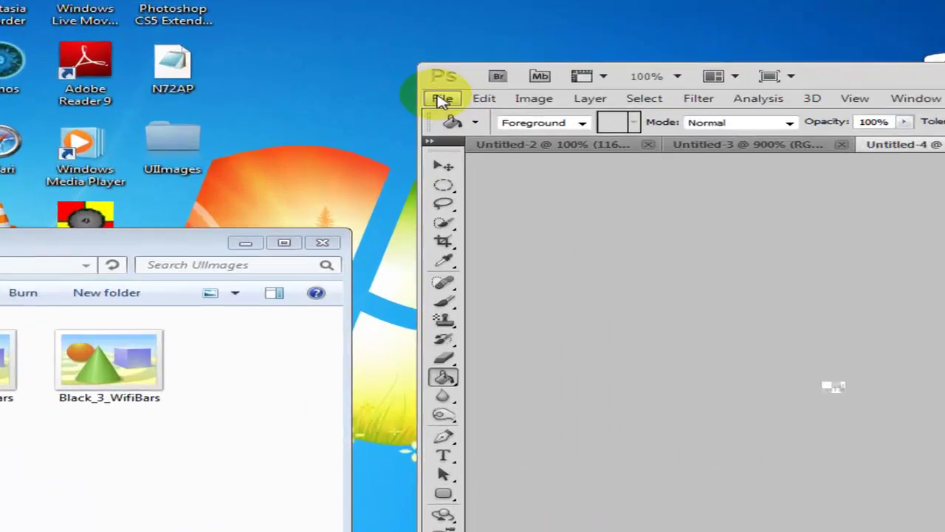
Save as PNG over Black_0_WifiBars in the Desktop UIImages folder, accepting default PNG options
click(530, 142)
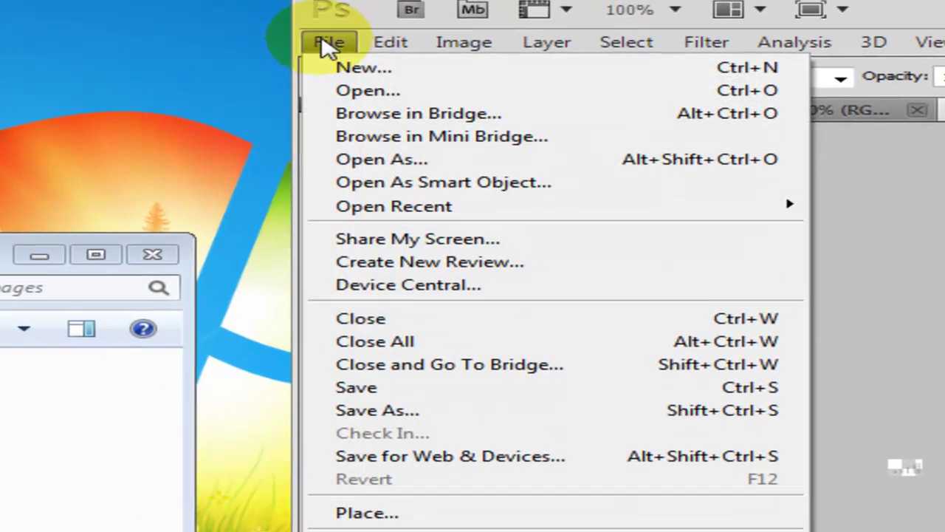
click(415, 419)
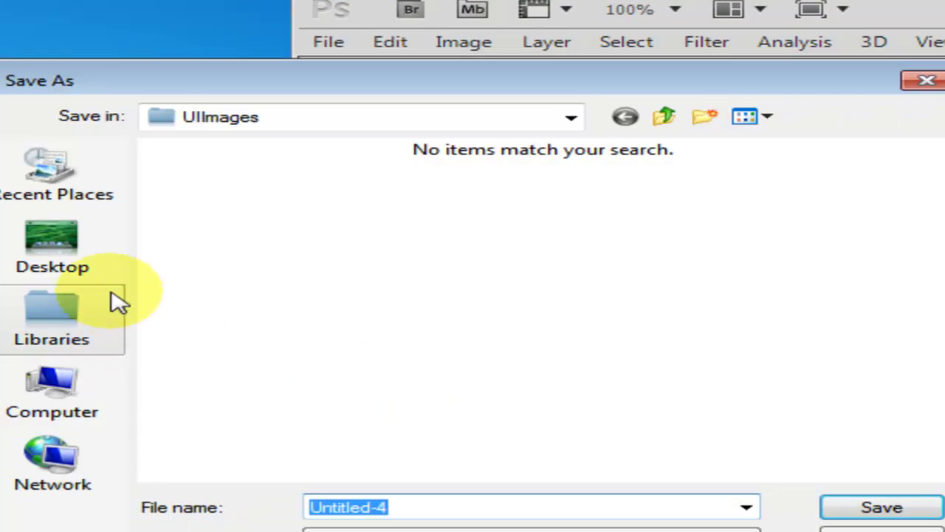
click(82, 259)
double_click(354, 445)
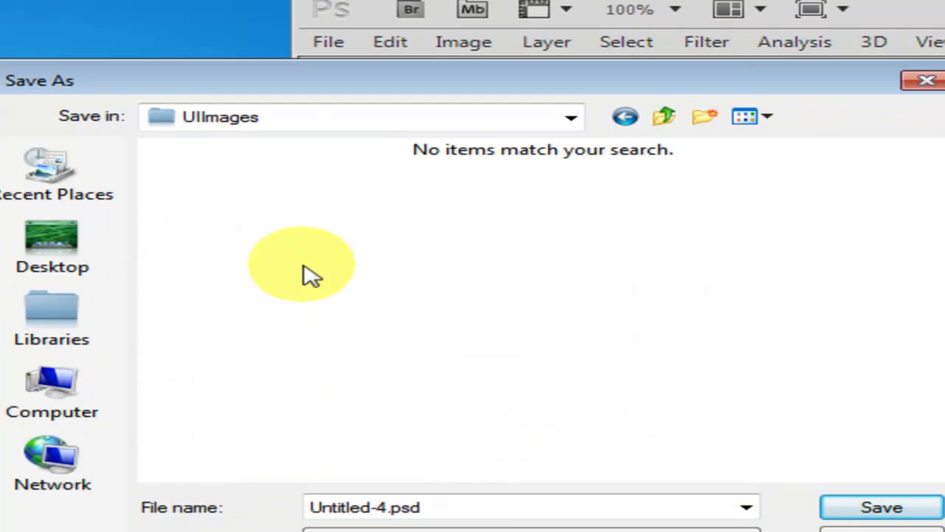
click(474, 531)
click(413, 531)
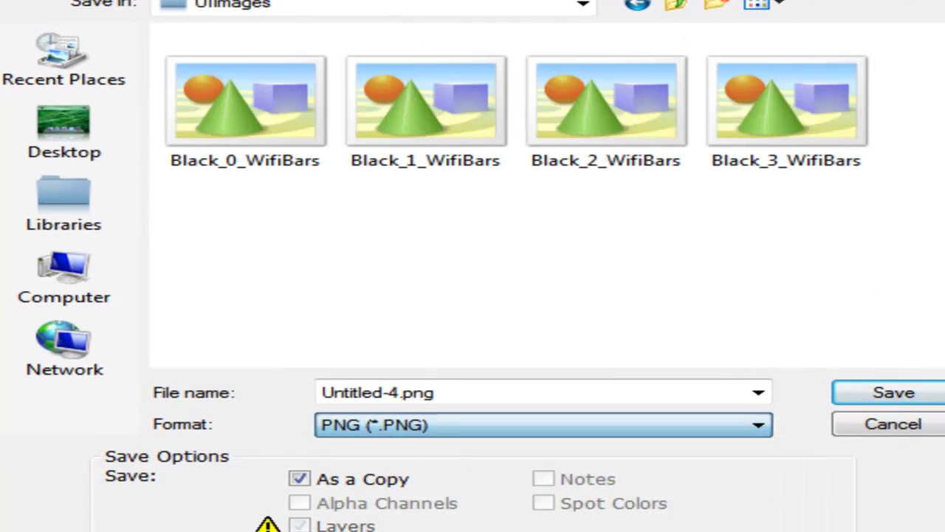
double_click(230, 127)
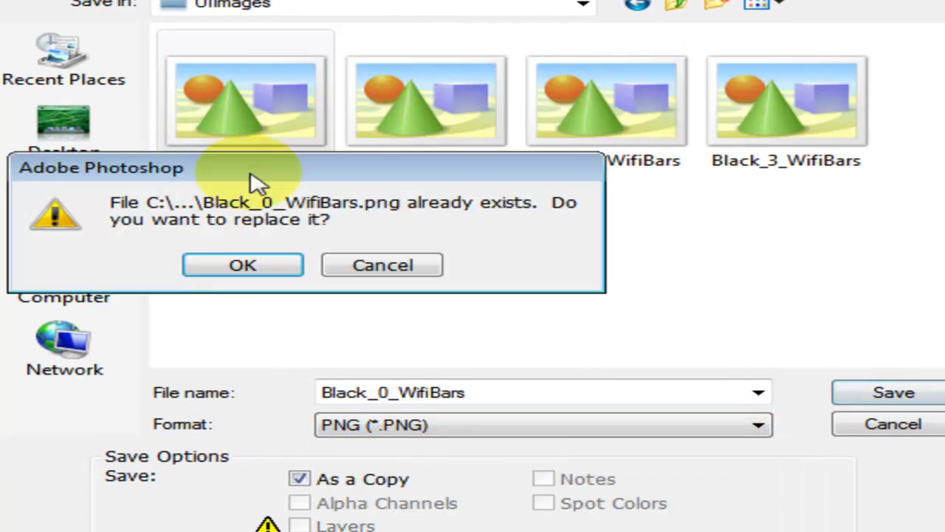
click(277, 266)
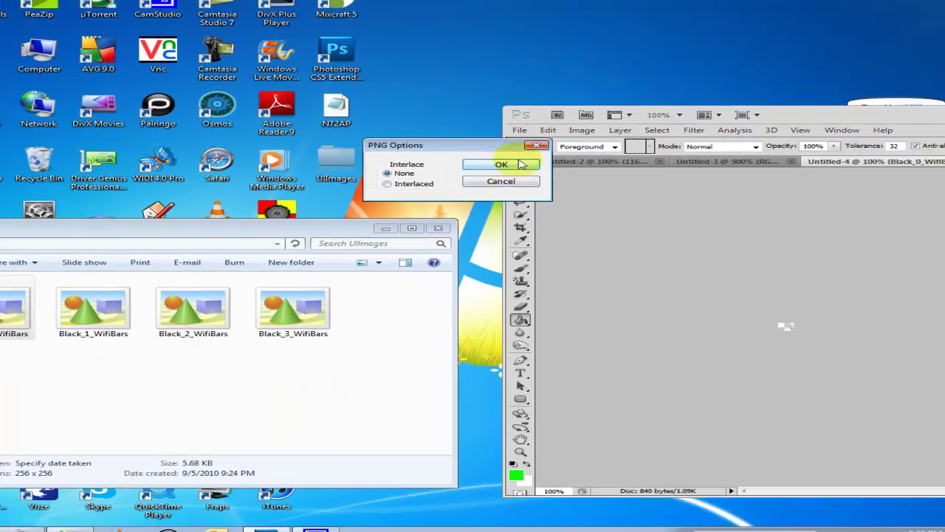
click(376, 38)
drag(864, 135, 556, 145)
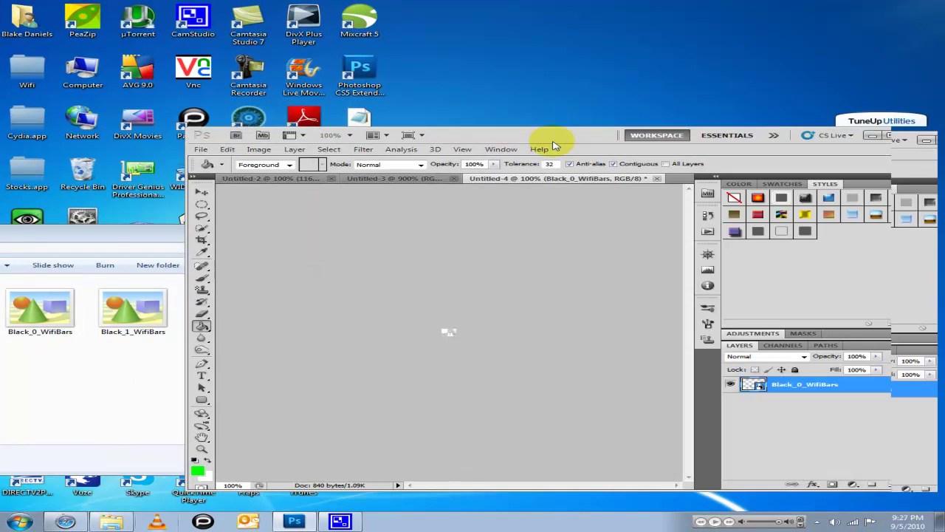
Undo the previous wifi bars and drag Black_3_WifiBars onto the canvas with the Move tool
key(ctrl+z)
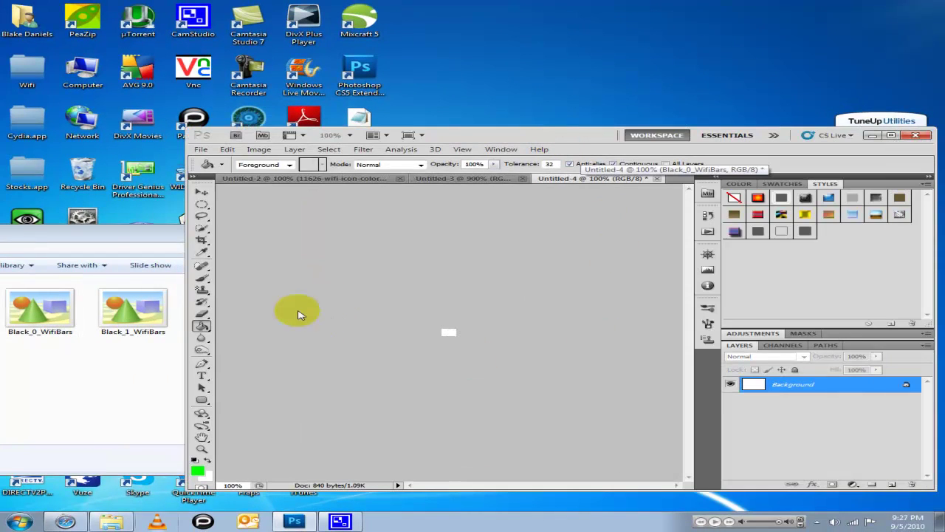
drag(506, 137, 768, 113)
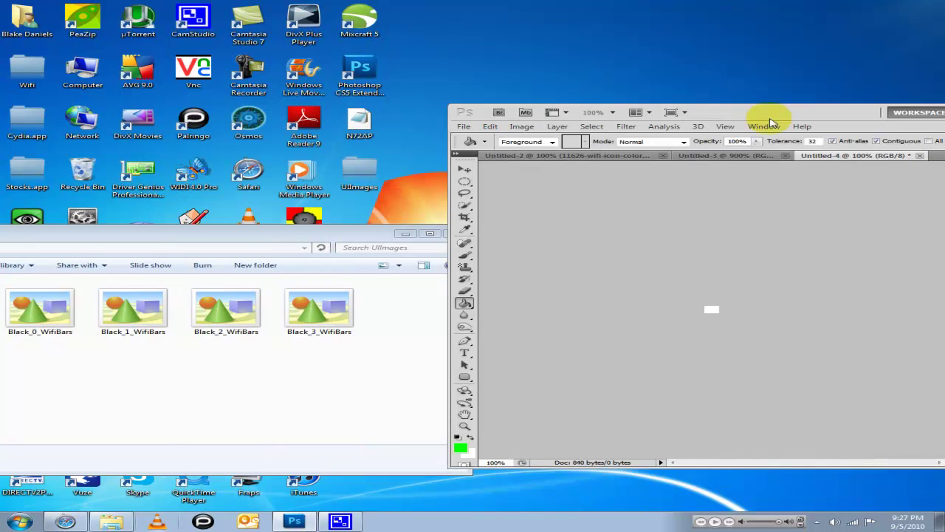
drag(132, 316, 696, 316)
drag(754, 115, 456, 118)
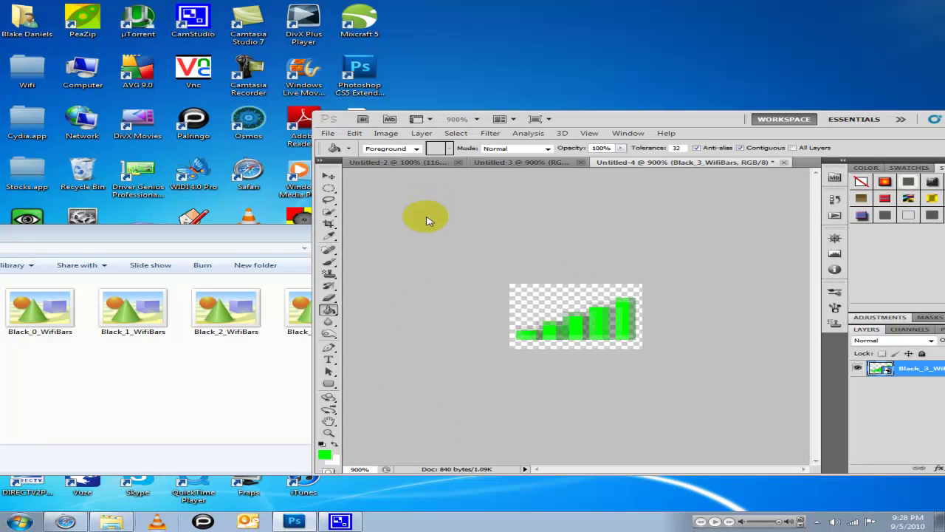
click(329, 177)
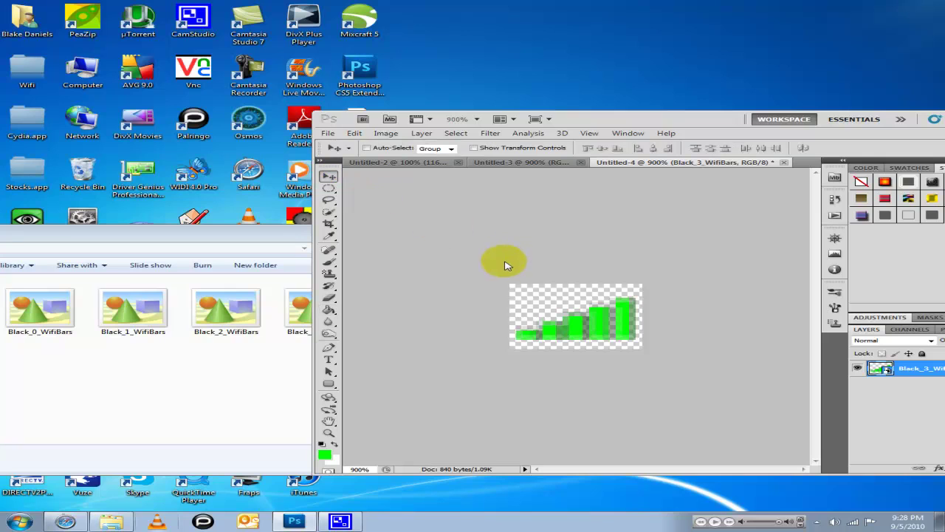
Commit the Black_3_WifiBars placement and set the zoom to 100%
drag(270, 243, 261, 245)
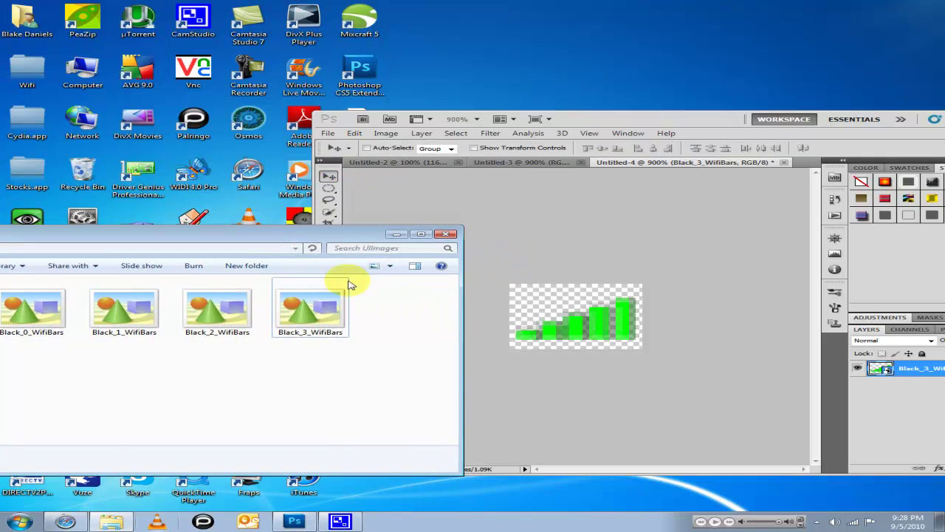
drag(318, 240, 586, 210)
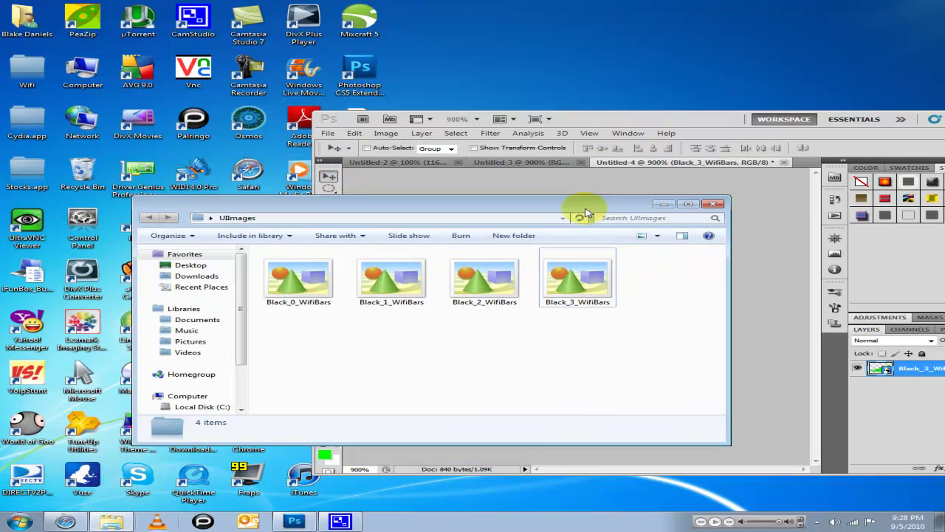
click(586, 291)
drag(565, 206, 249, 260)
drag(580, 117, 646, 119)
click(720, 392)
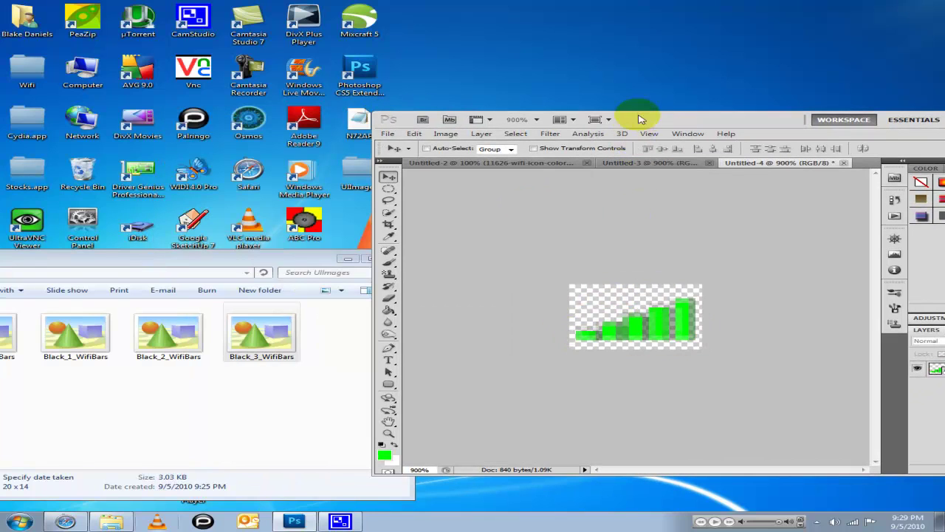
click(537, 120)
click(527, 156)
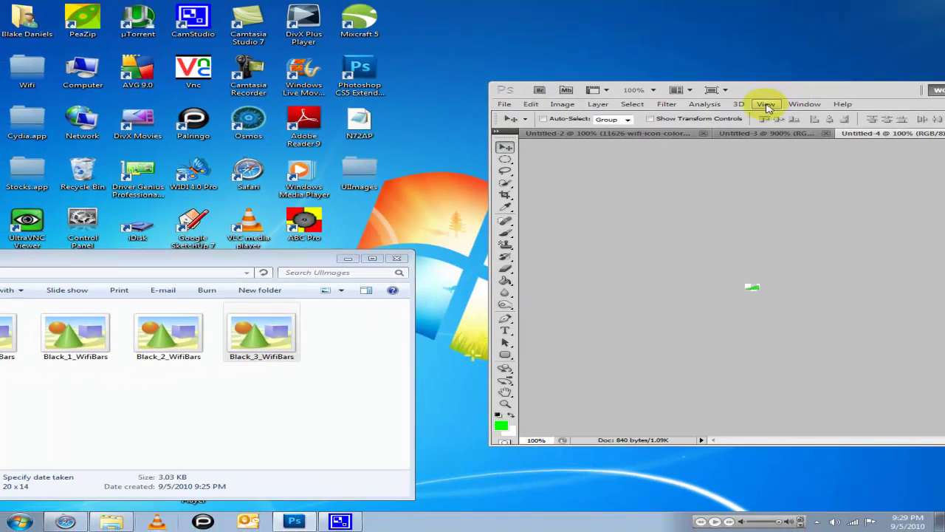
click(333, 260)
drag(307, 258, 944, 221)
Create a new desktop folder named blake.theme and refresh the desktop
right_click(382, 245)
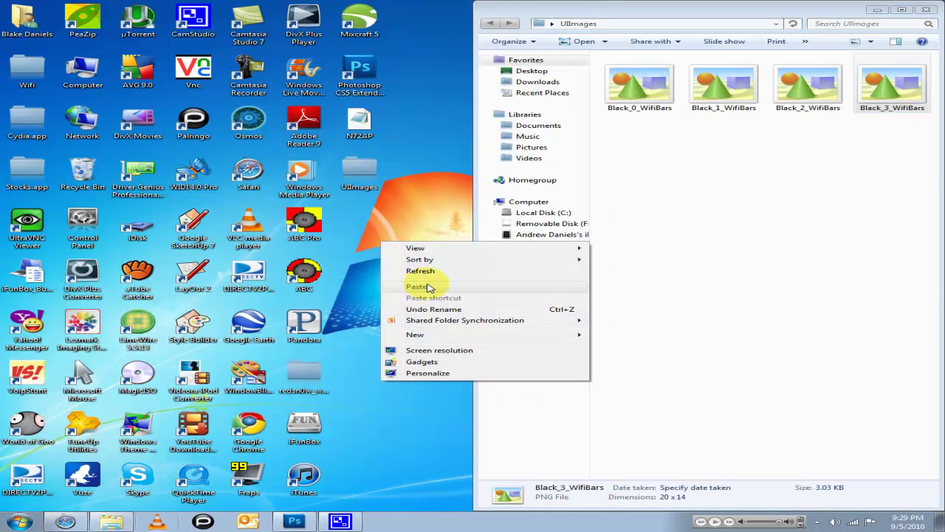
mouse_move(453, 336)
click(626, 338)
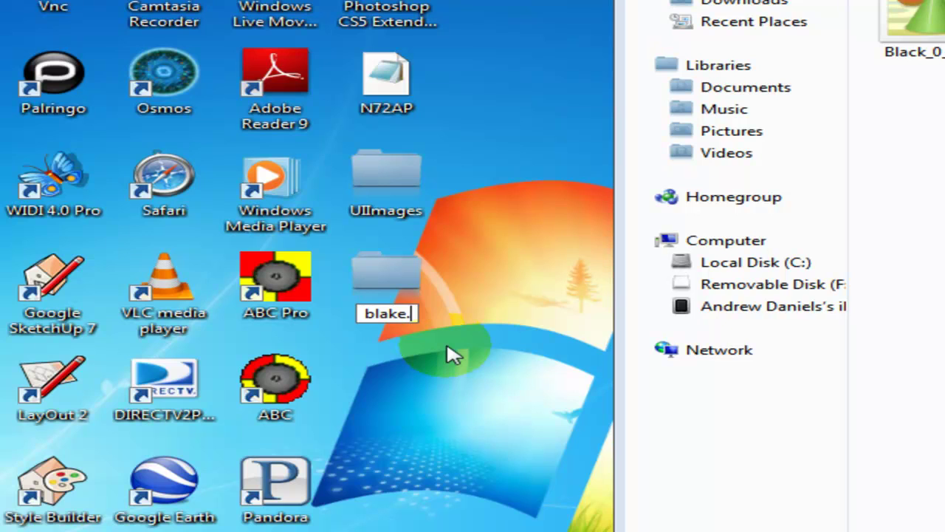
key(Escape)
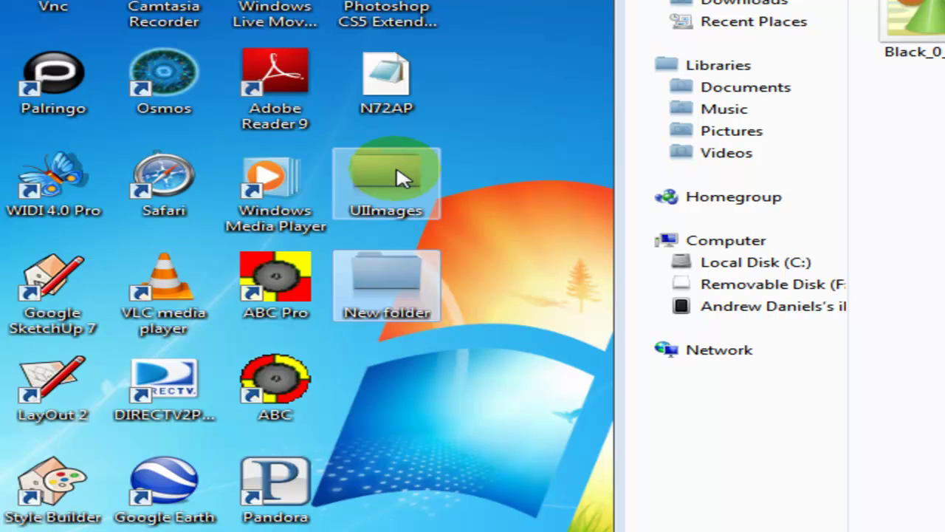
right_click(416, 442)
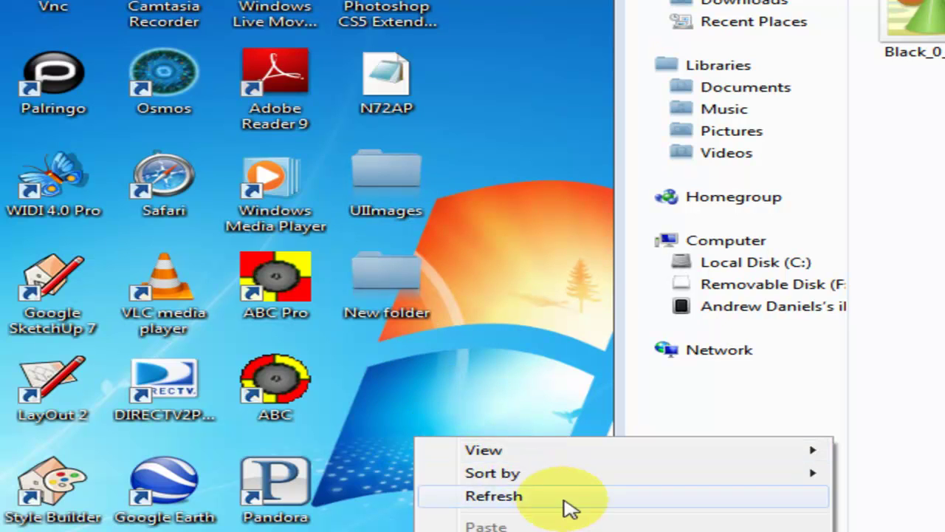
click(567, 505)
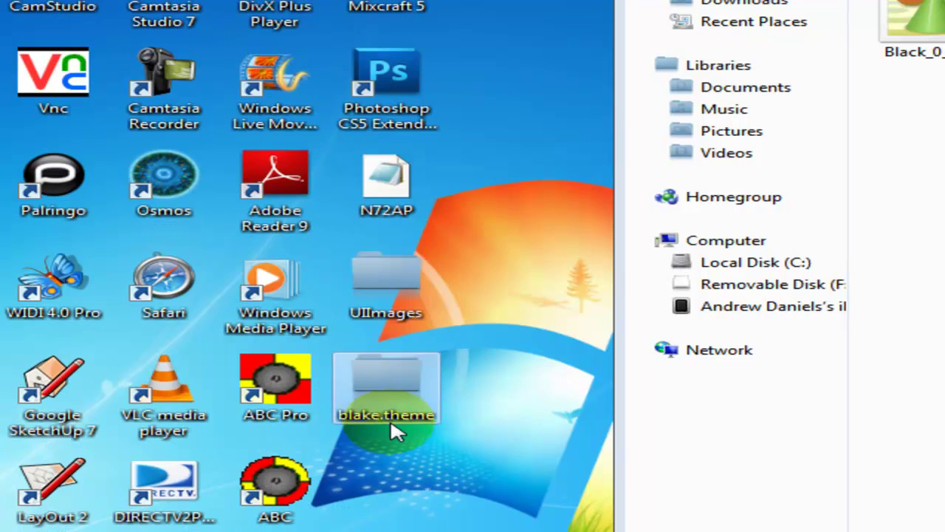
Try moving UIImages into blake.theme, then cancel after the folder-in-use warnings
click(390, 418)
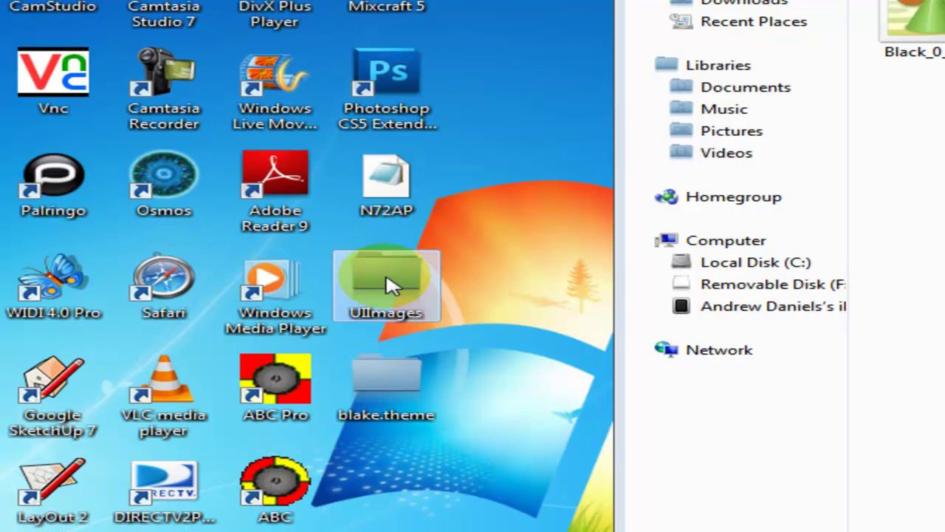
drag(391, 285, 391, 405)
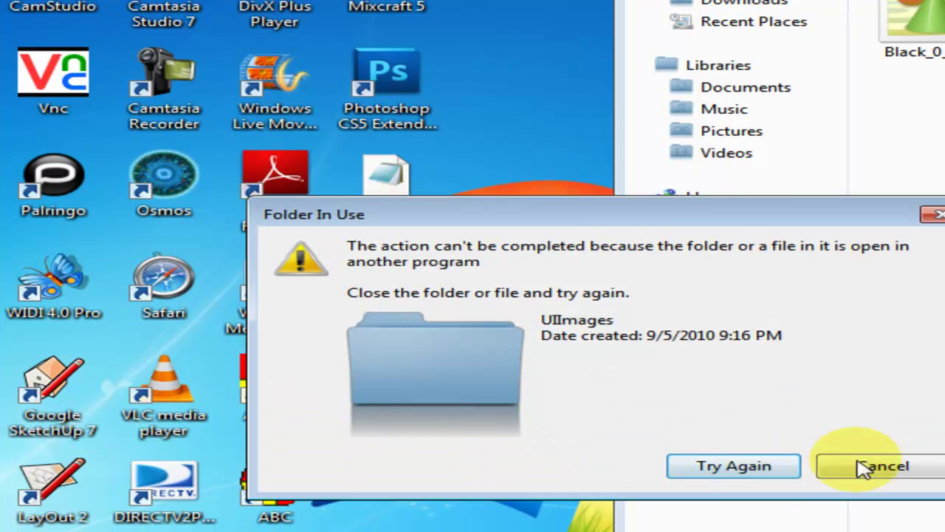
click(878, 467)
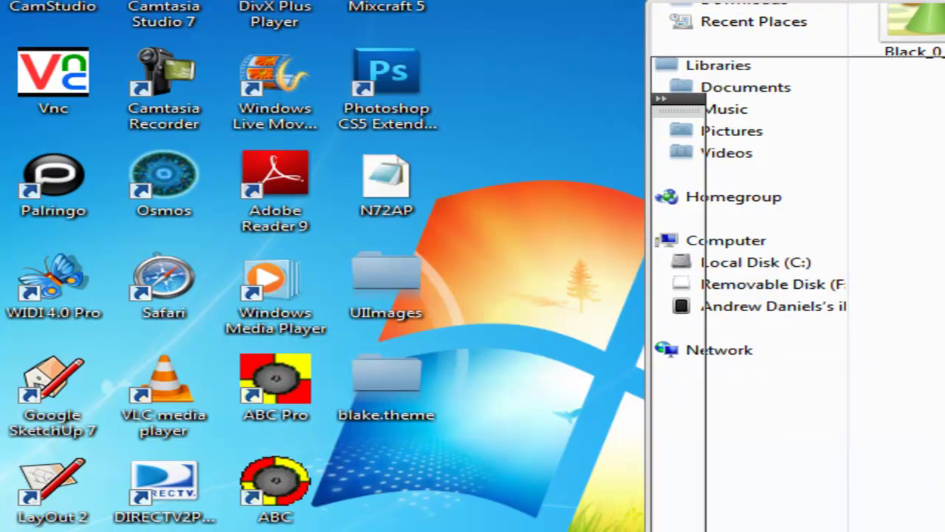
drag(402, 286, 391, 386)
click(890, 466)
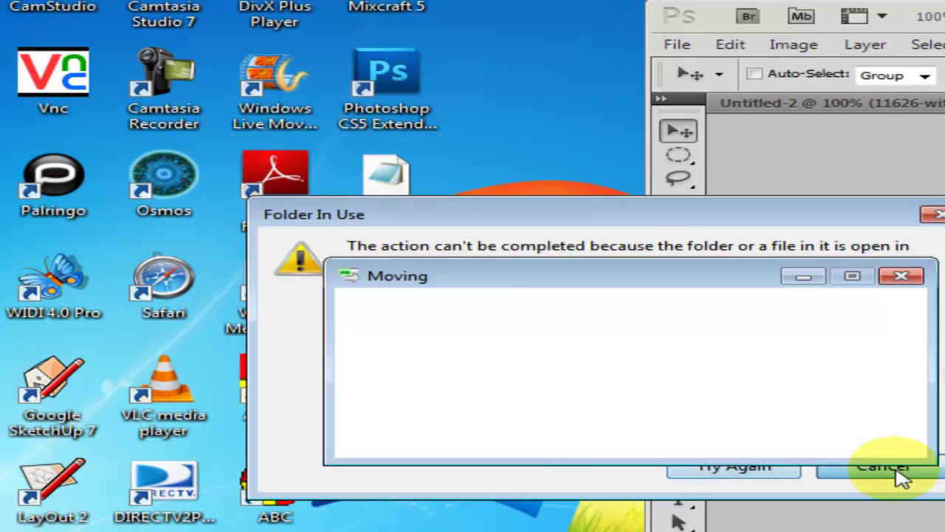
click(861, 443)
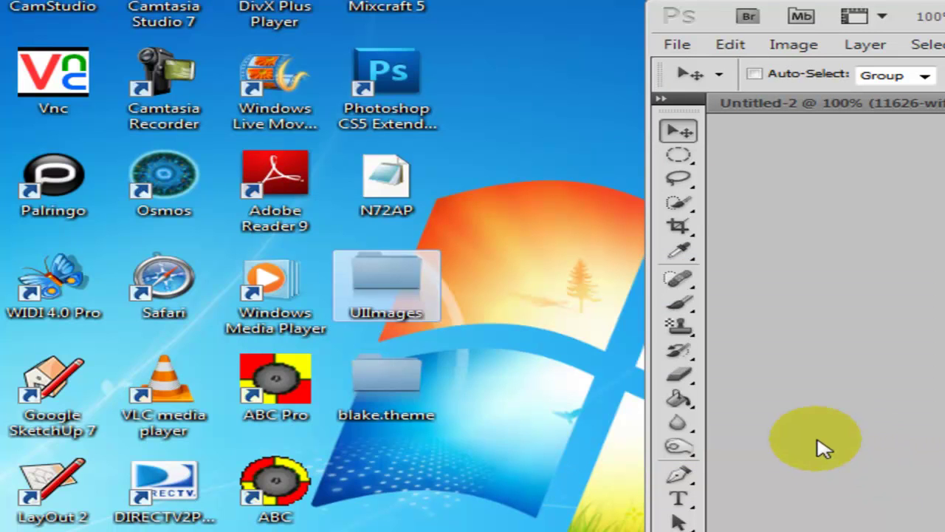
Refresh the desktop, then open and close the empty blake.theme folder
right_click(547, 425)
click(686, 490)
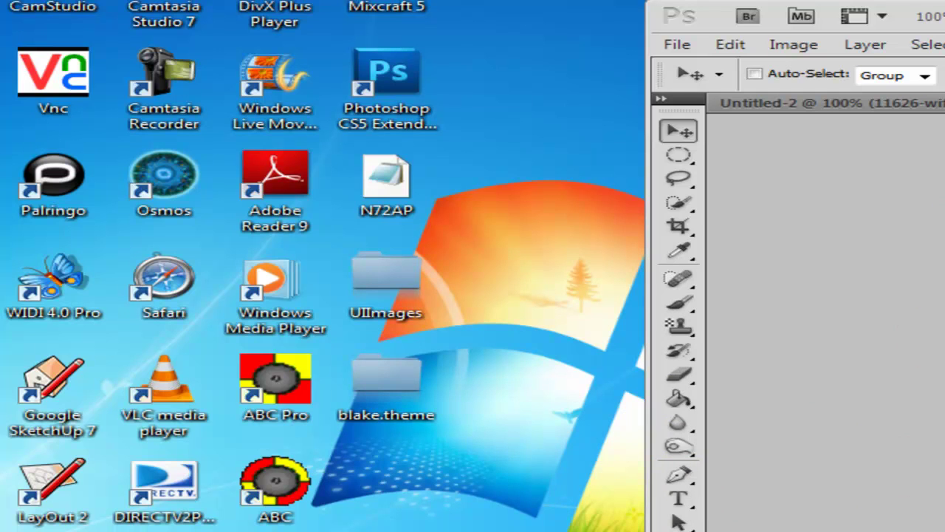
drag(941, 44, 101, 98)
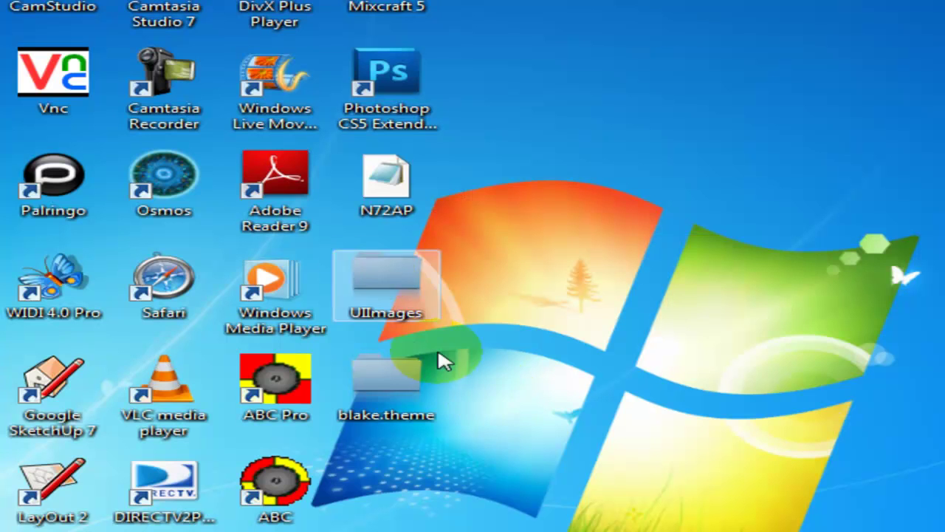
click(410, 395)
double_click(410, 395)
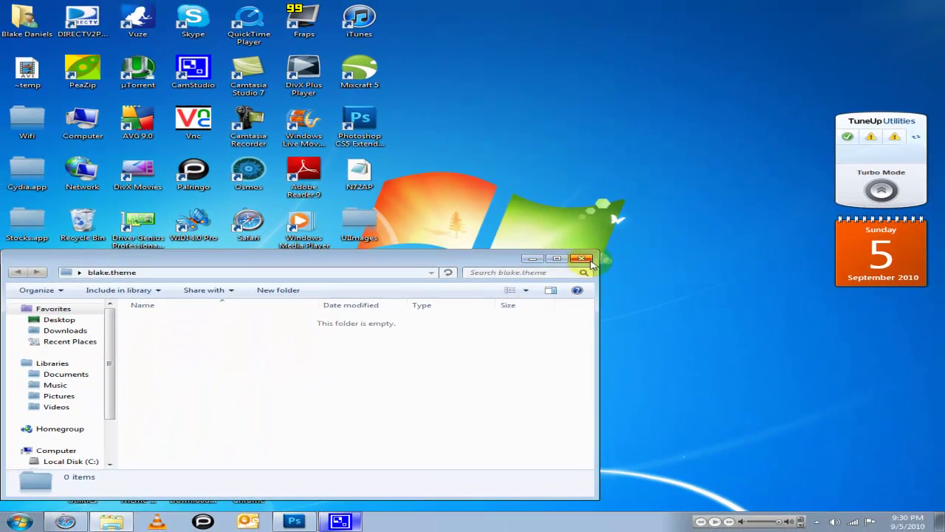
click(584, 259)
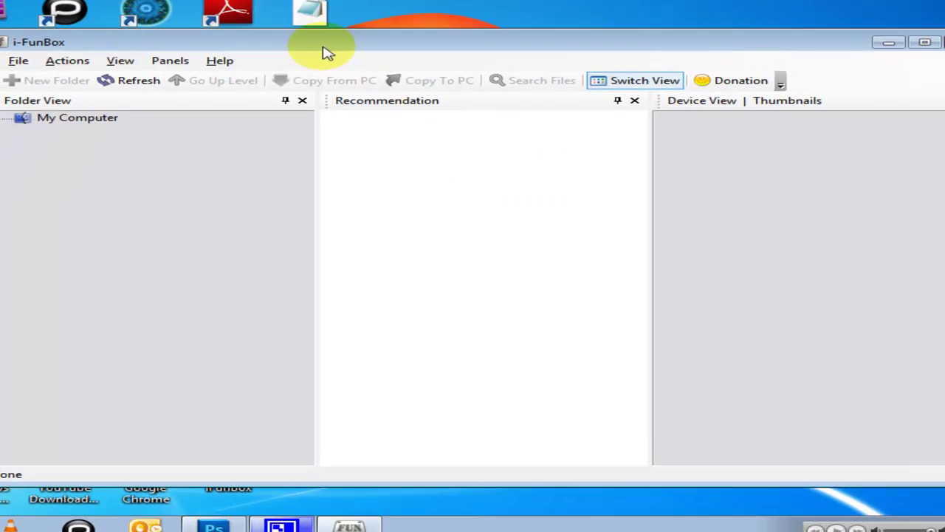
Launch i-FunBox and open the iPod's Themes.IK2V0i folder
click(517, 7)
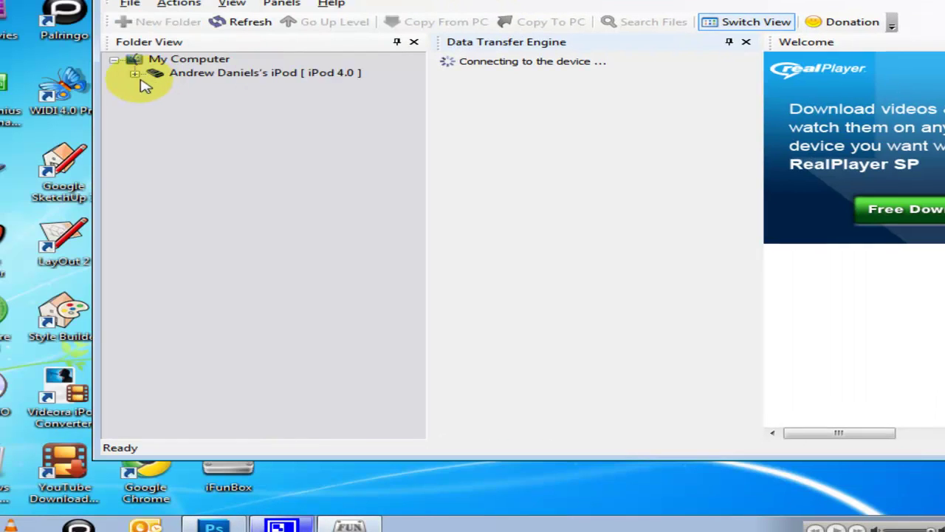
click(136, 74)
click(214, 253)
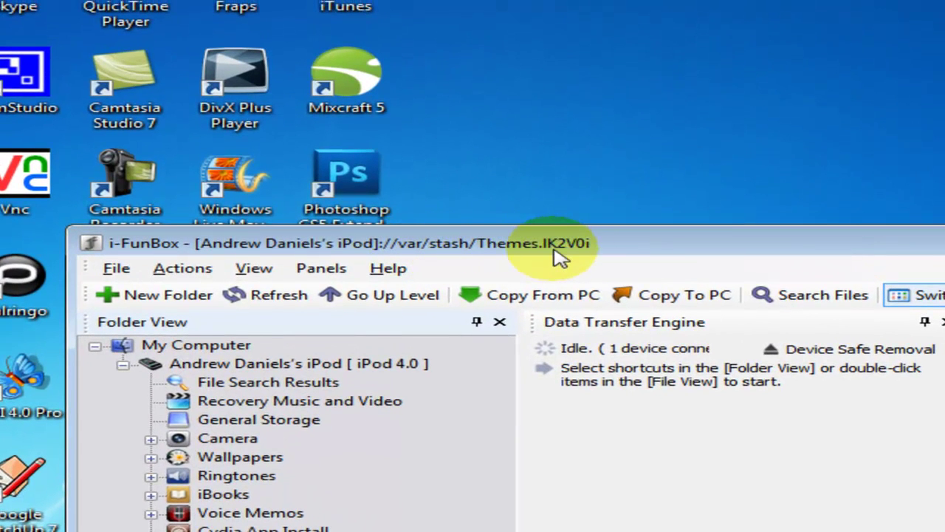
Redock the i-FunBox Menu Bar above the toolbar and move the window to the upper right
drag(559, 252, 615, 254)
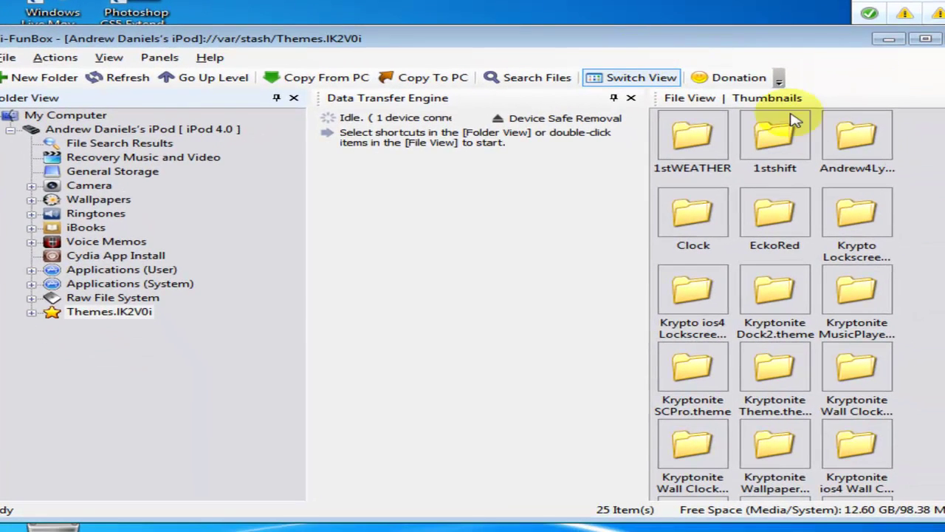
drag(392, 189, 349, 373)
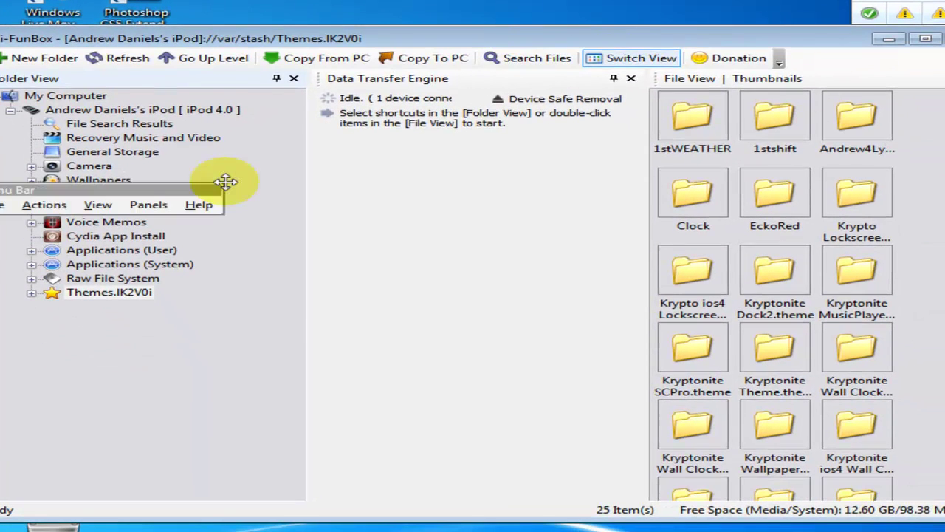
drag(225, 181, 493, 69)
drag(465, 39, 100, 232)
drag(158, 211, 523, 350)
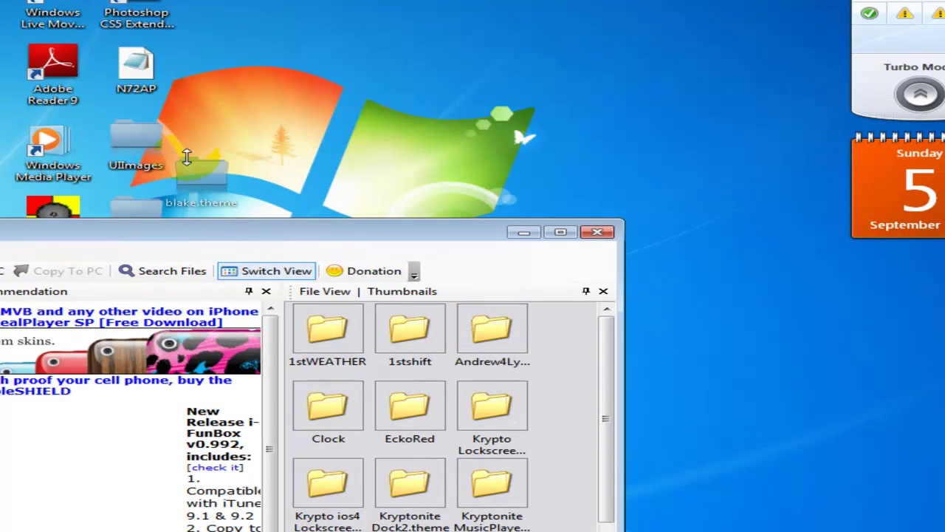
drag(367, 233, 481, 58)
Copy the four Black_0–Black_3_WifiBars images from the UIImages folder
click(152, 241)
double_click(151, 241)
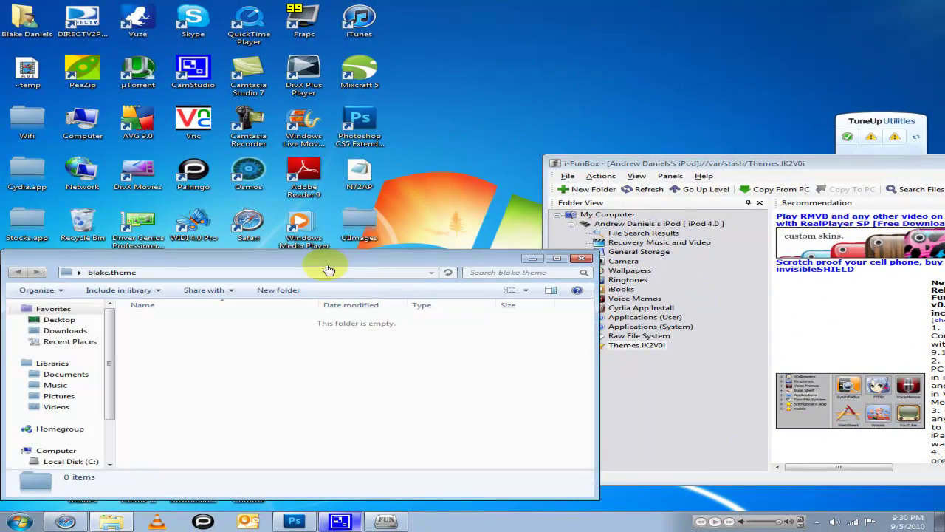
click(557, 257)
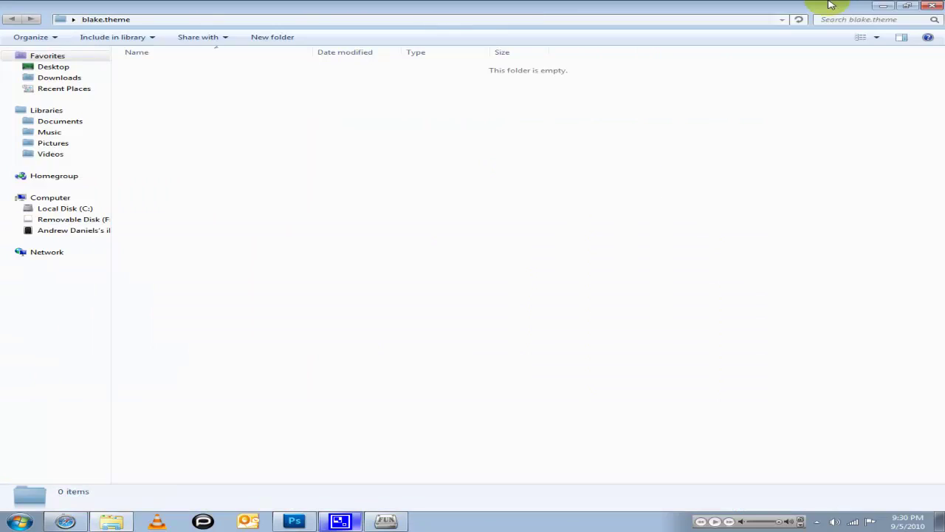
click(932, 5)
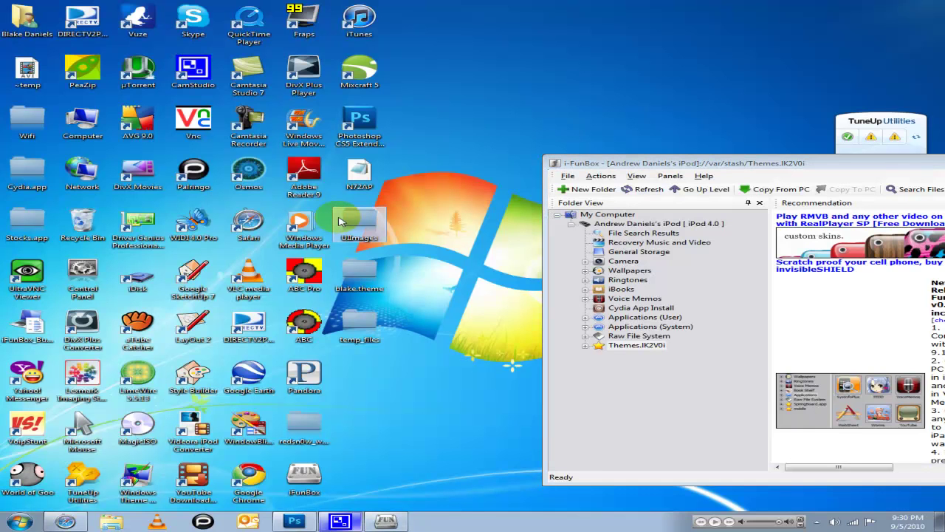
double_click(341, 221)
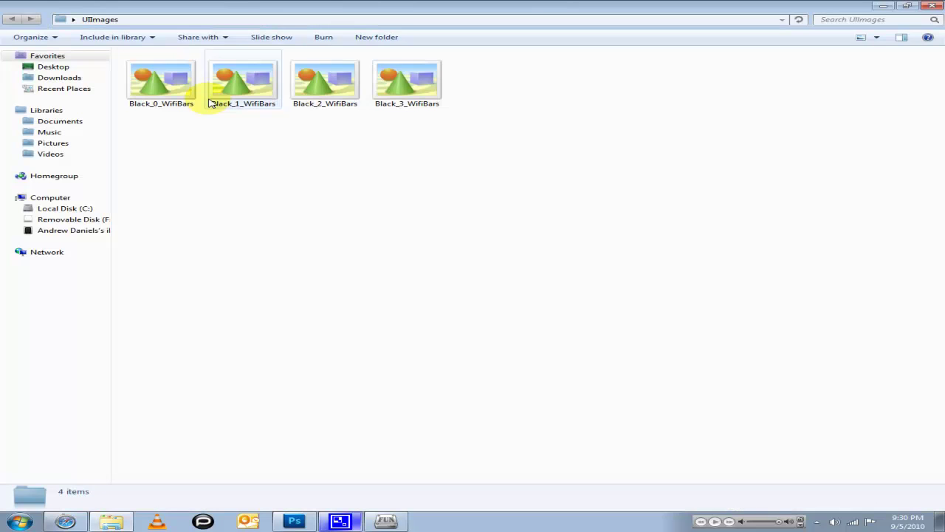
drag(520, 122, 144, 78)
right_click(150, 86)
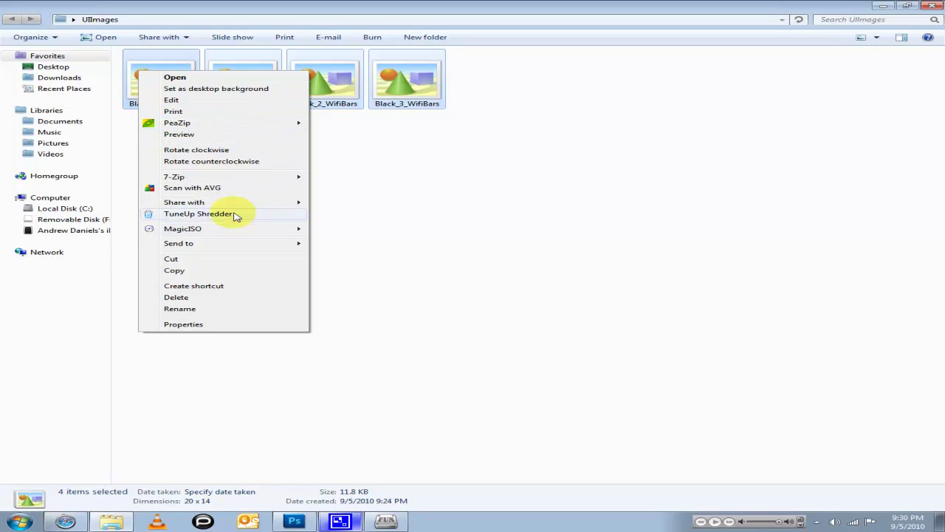
click(227, 274)
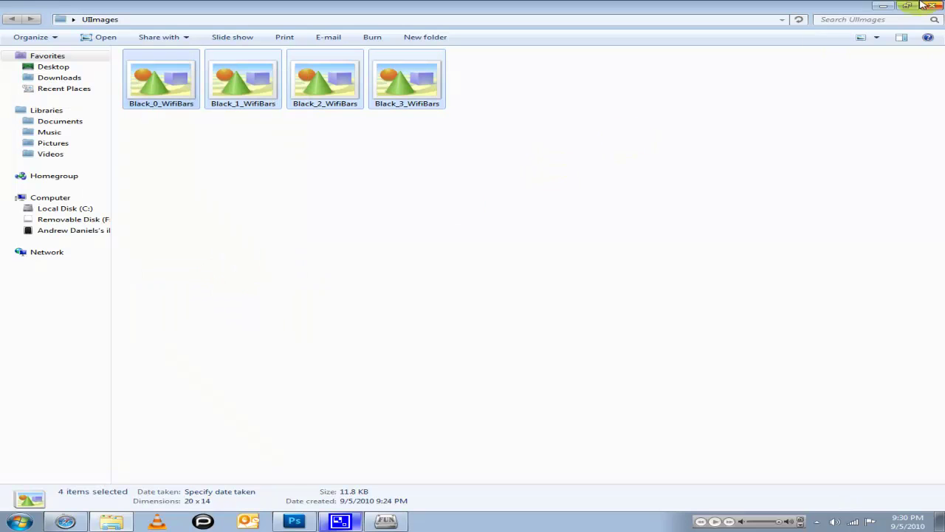
Paste the four images into the desktop's blake.theme folder
click(881, 7)
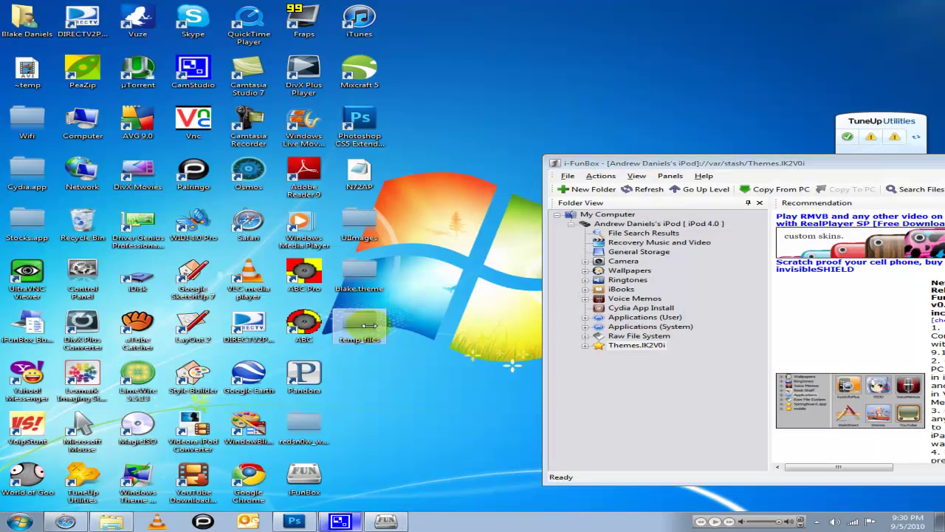
right_click(448, 265)
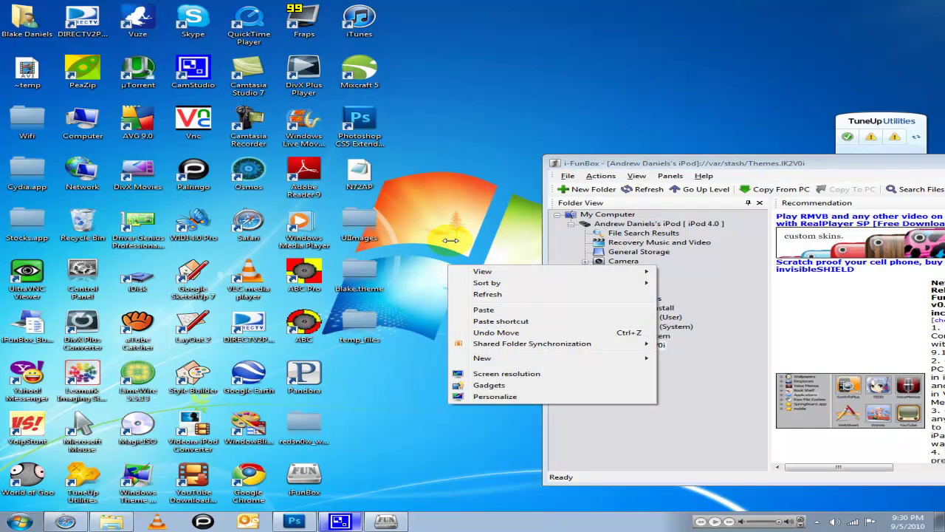
click(367, 268)
double_click(366, 268)
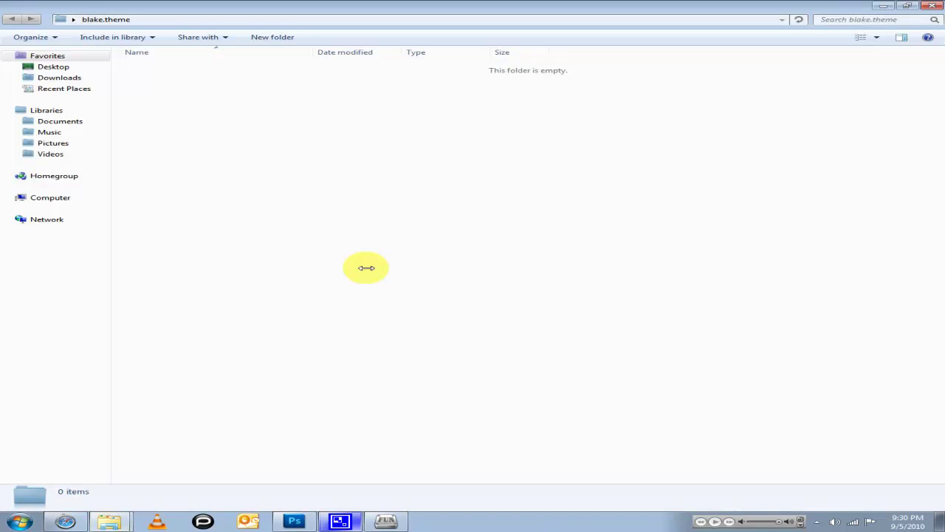
right_click(366, 205)
click(418, 274)
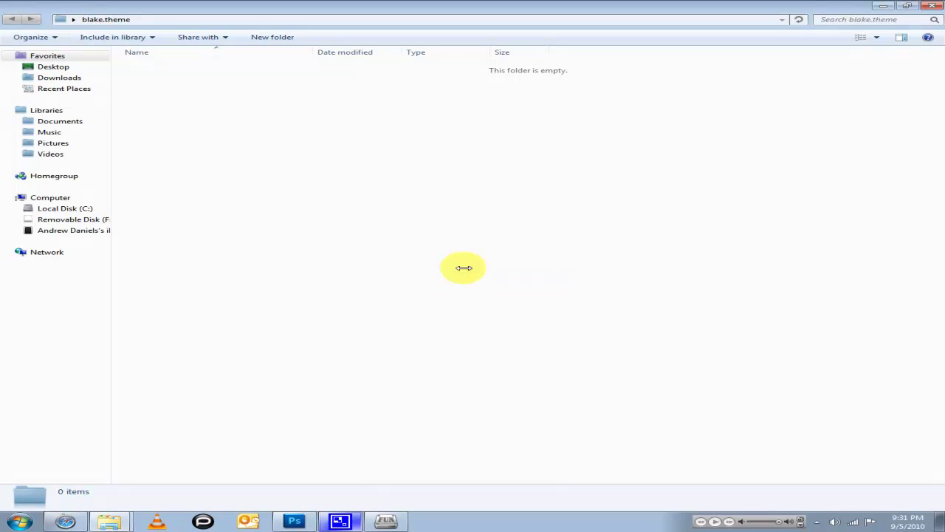
Rename the blake.theme copies from Black to Silver WifiBars
click(150, 67)
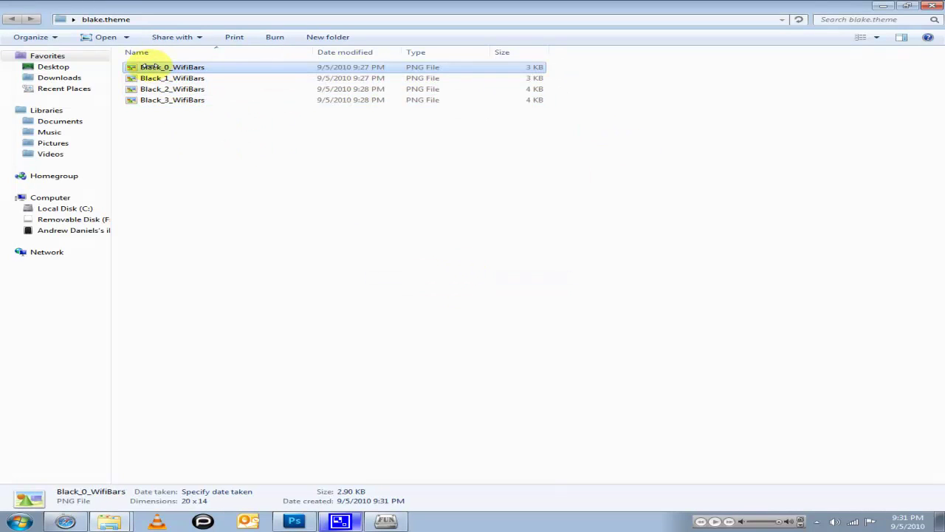
click(151, 68)
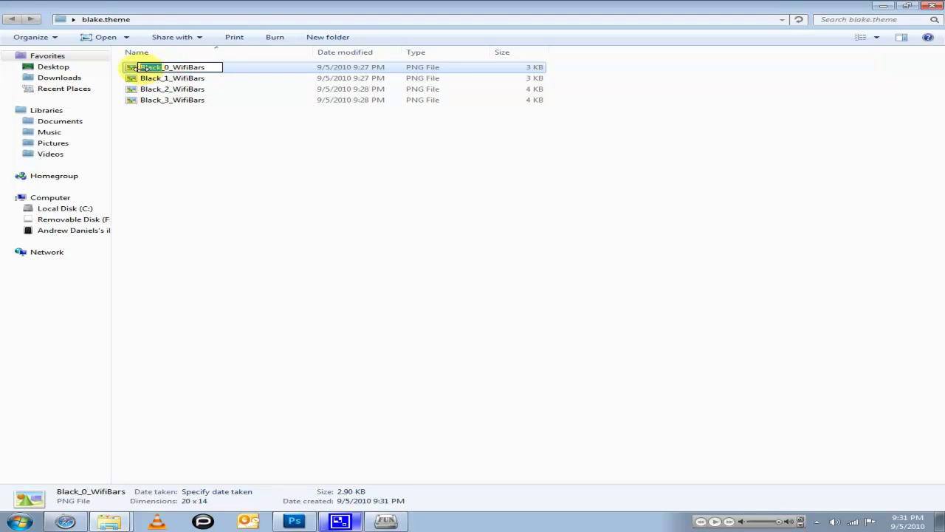
text(Silv)
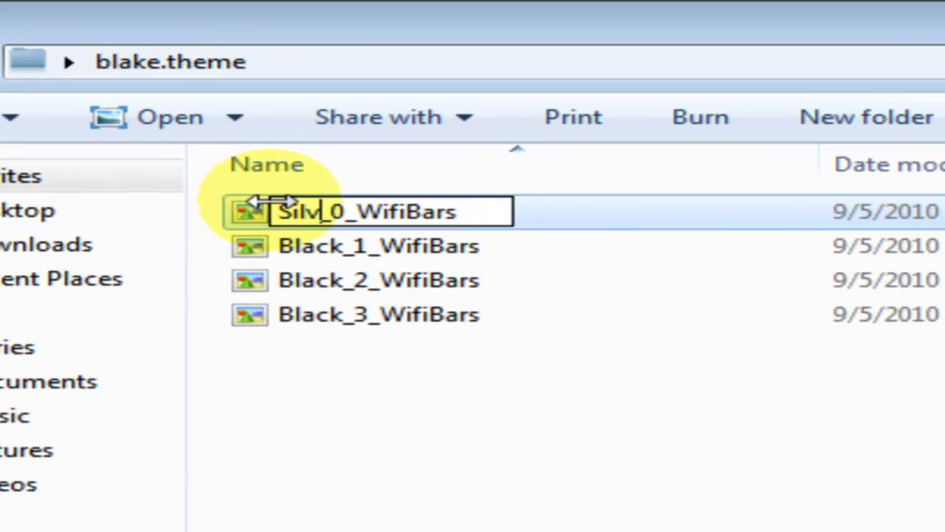
text(er)
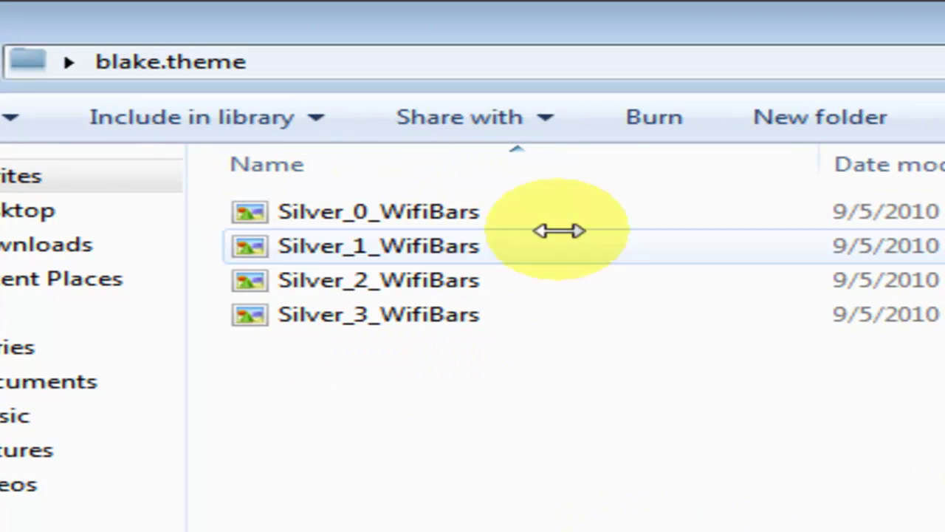
Copy the four Silver images and paste them into UIImages beside the Black ones
drag(376, 377, 376, 211)
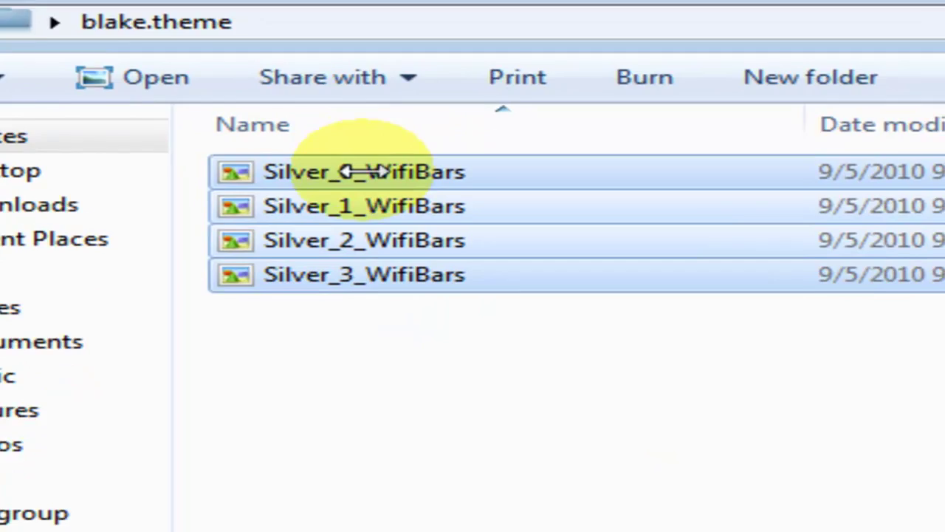
right_click(362, 171)
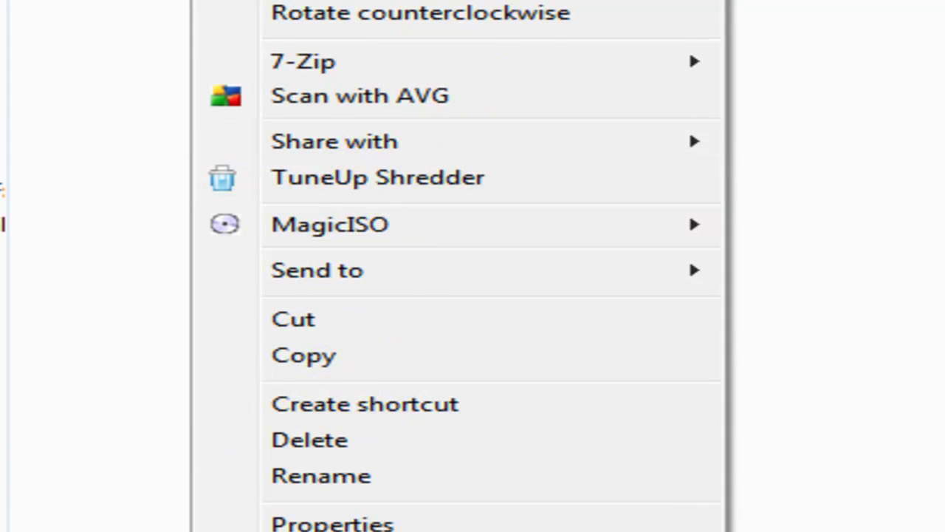
click(405, 353)
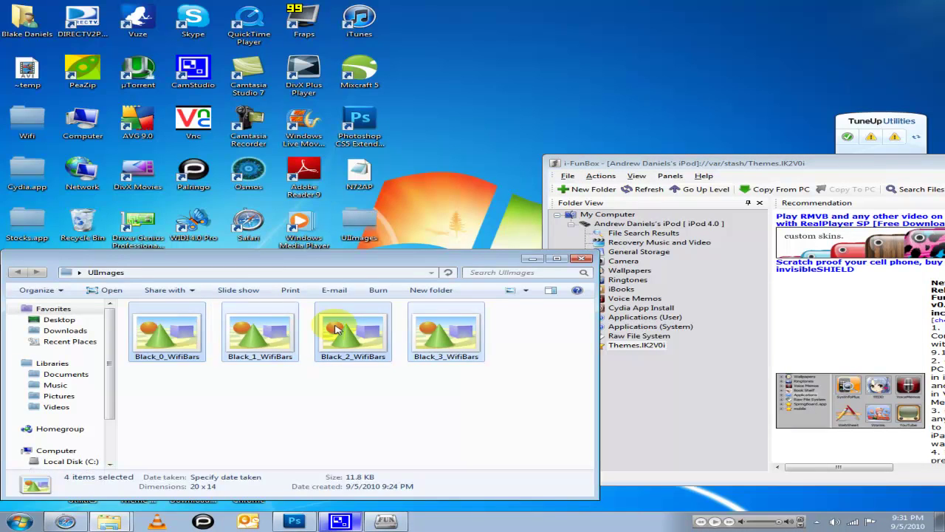
click(264, 418)
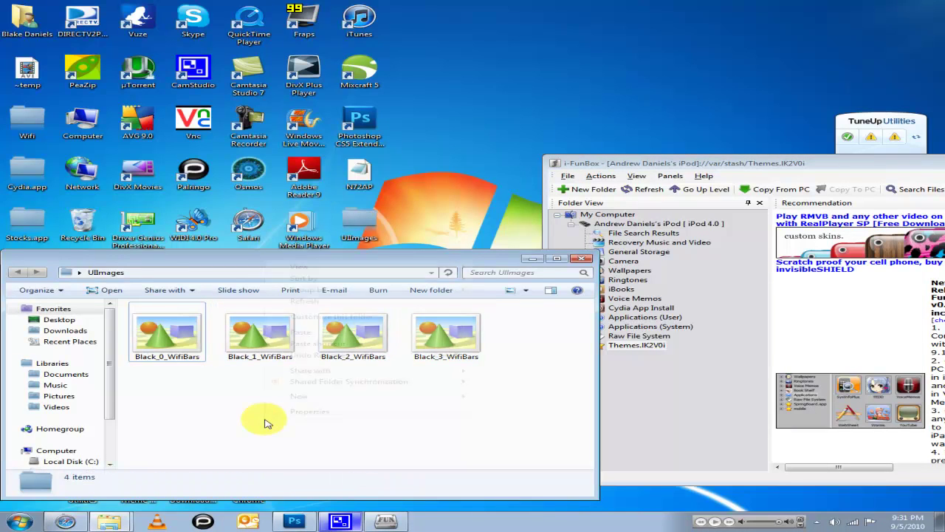
right_click(264, 418)
click(347, 333)
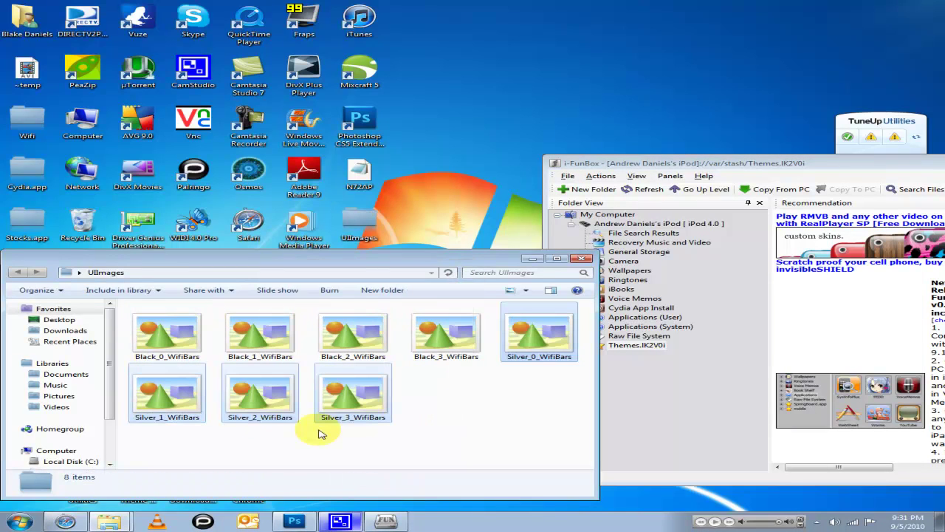
click(446, 336)
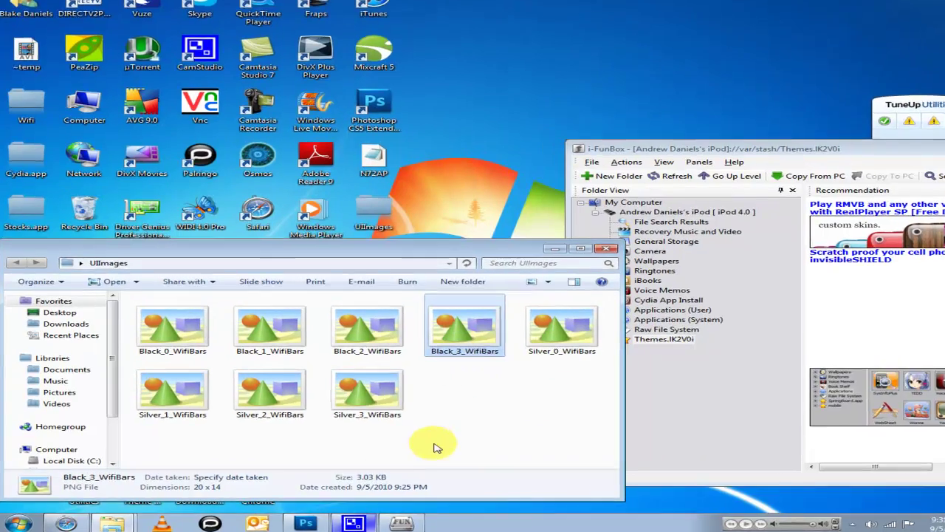
click(435, 446)
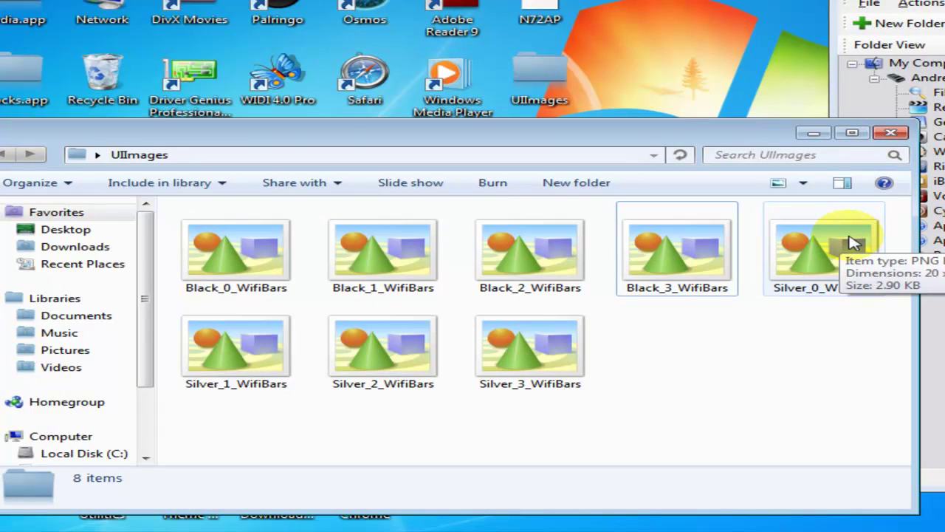
Drag UIImages onto blake.theme and cancel the move, keeping the folders separate
click(891, 136)
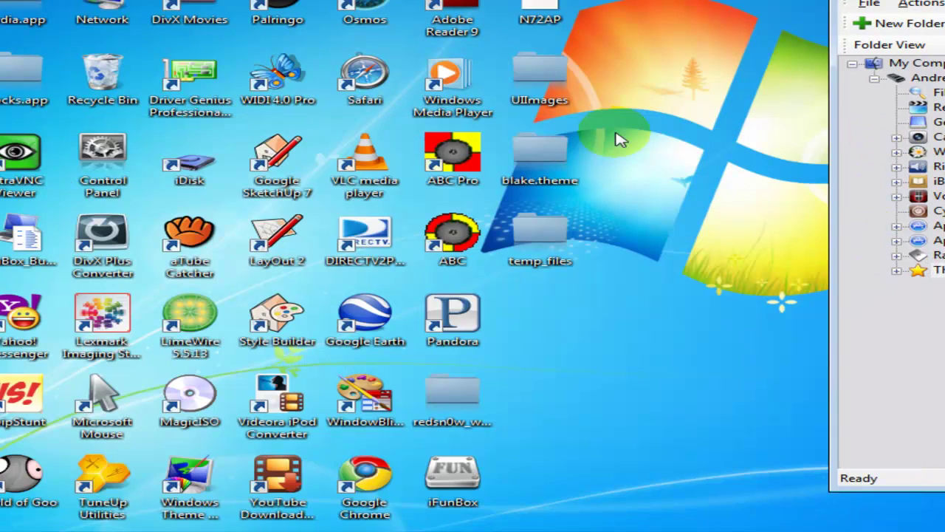
drag(557, 100, 556, 156)
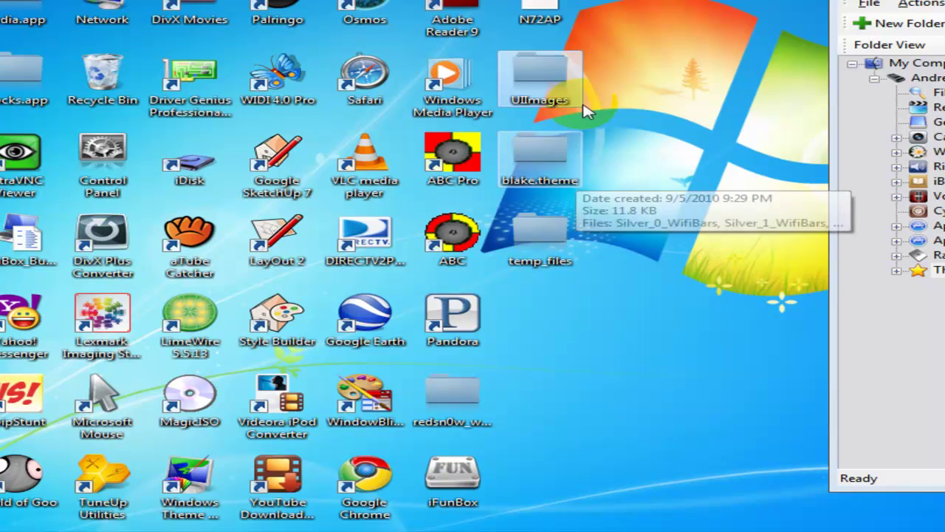
click(941, 217)
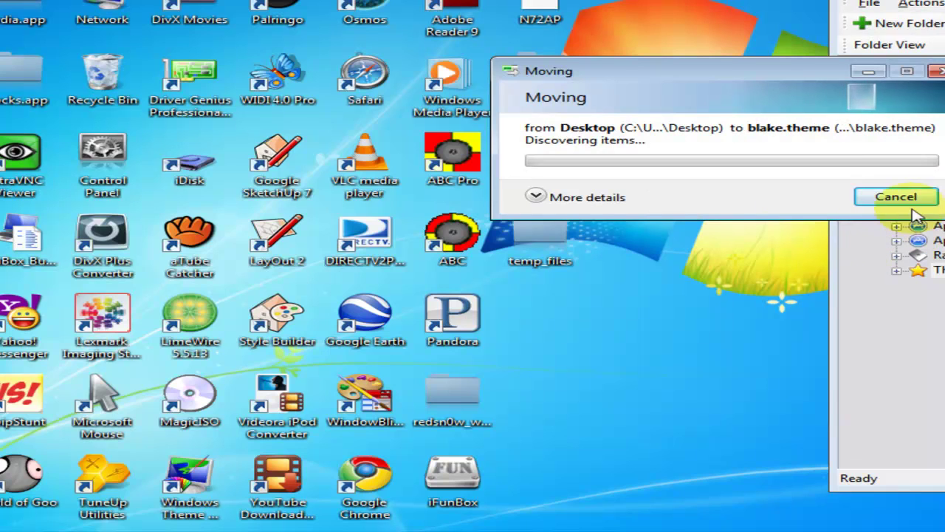
click(916, 201)
Close Photoshop and i-FunBox, leaving only the desktop visible
click(503, 481)
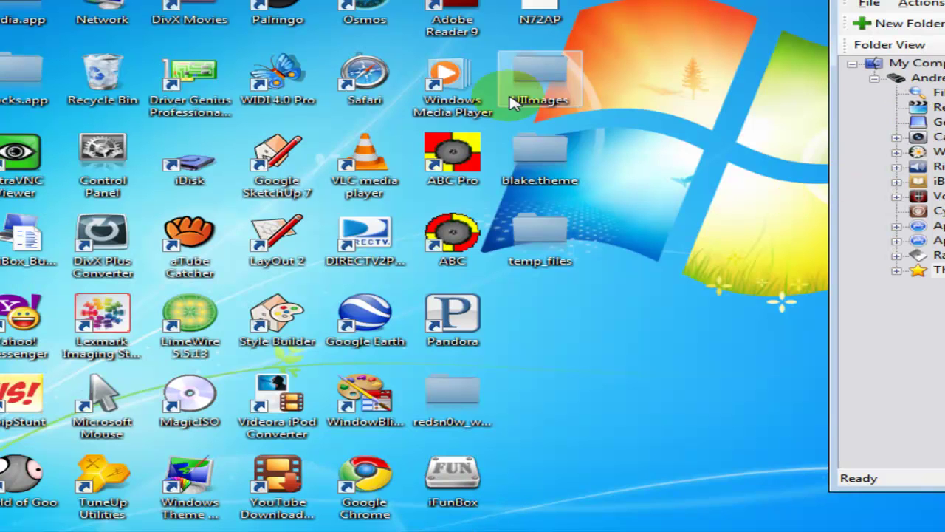
click(528, 194)
click(577, 304)
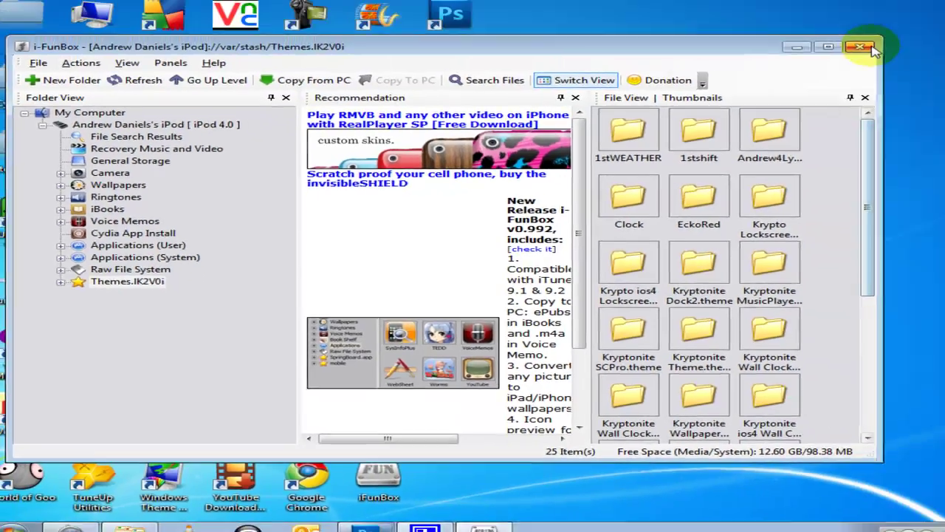
click(914, 42)
click(683, 148)
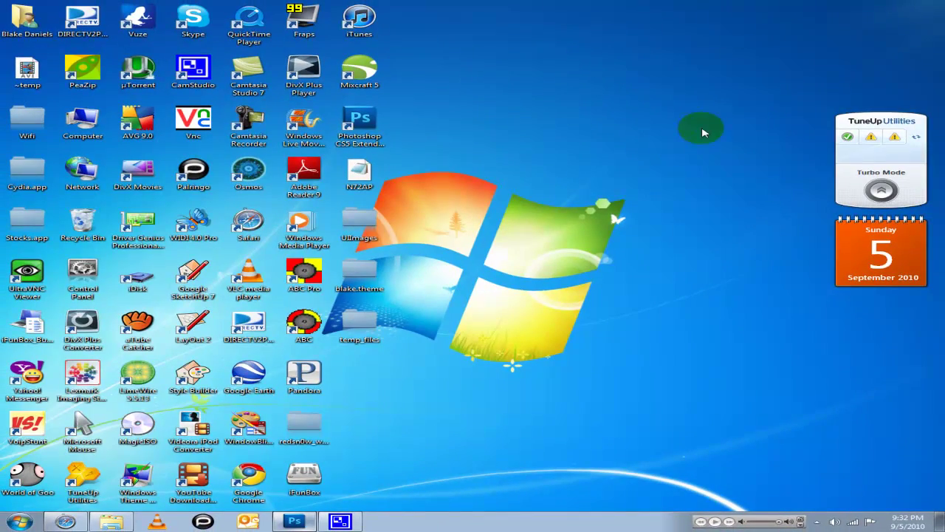